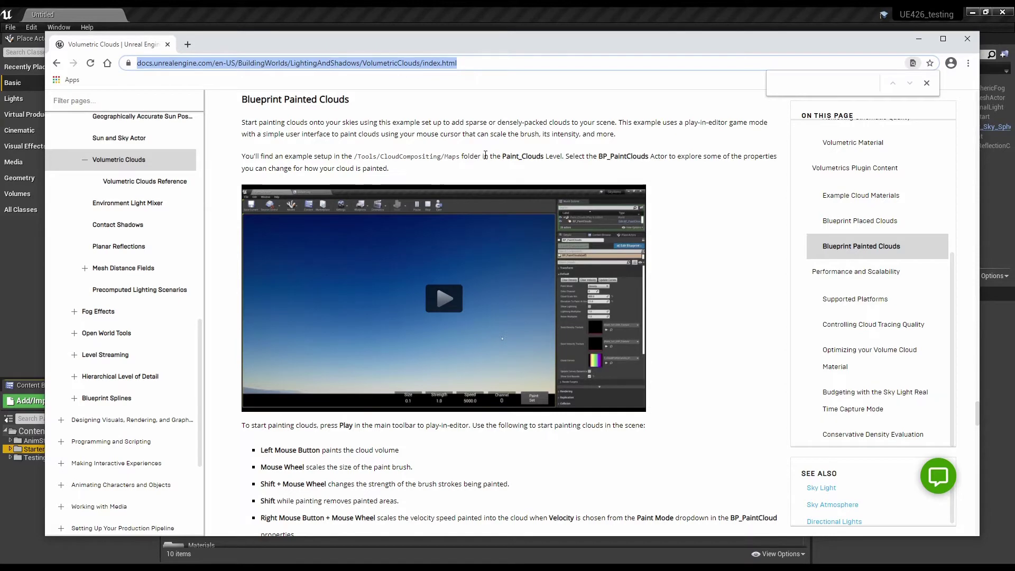
Open the Plugins browser and filter it by 'Volum' to confirm Volumetrics is enabled
click(917, 43)
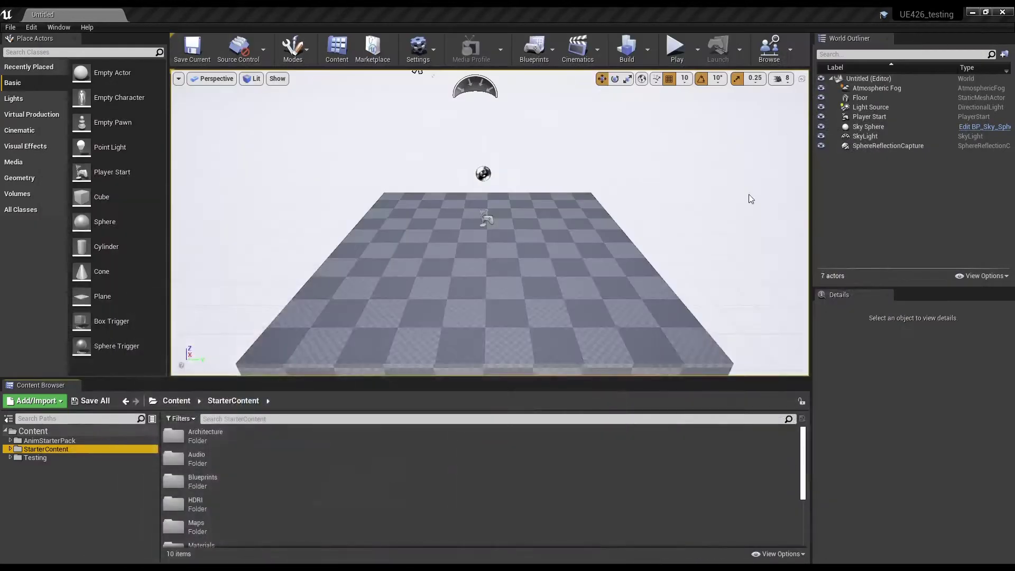
click(417, 50)
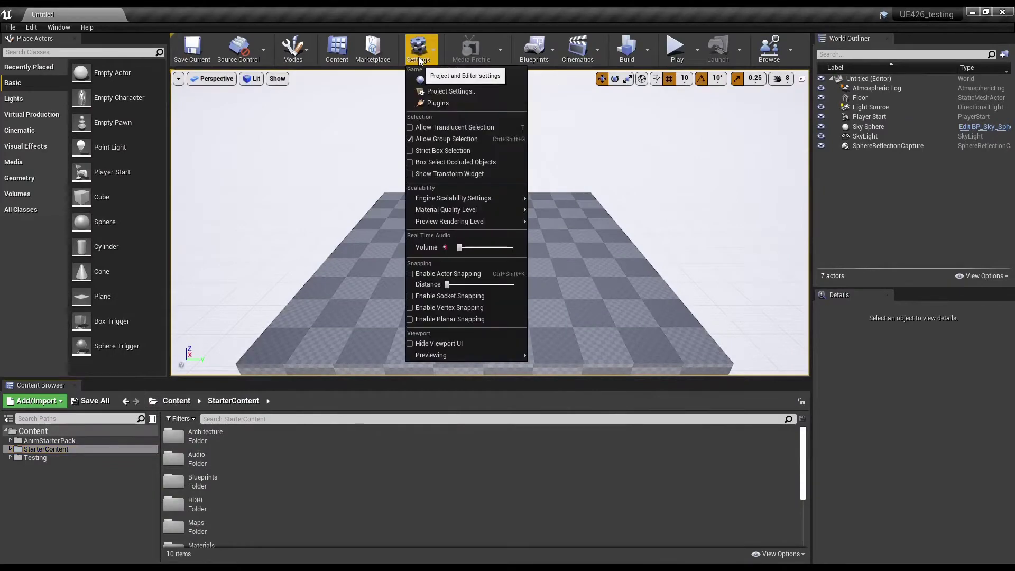
click(432, 101)
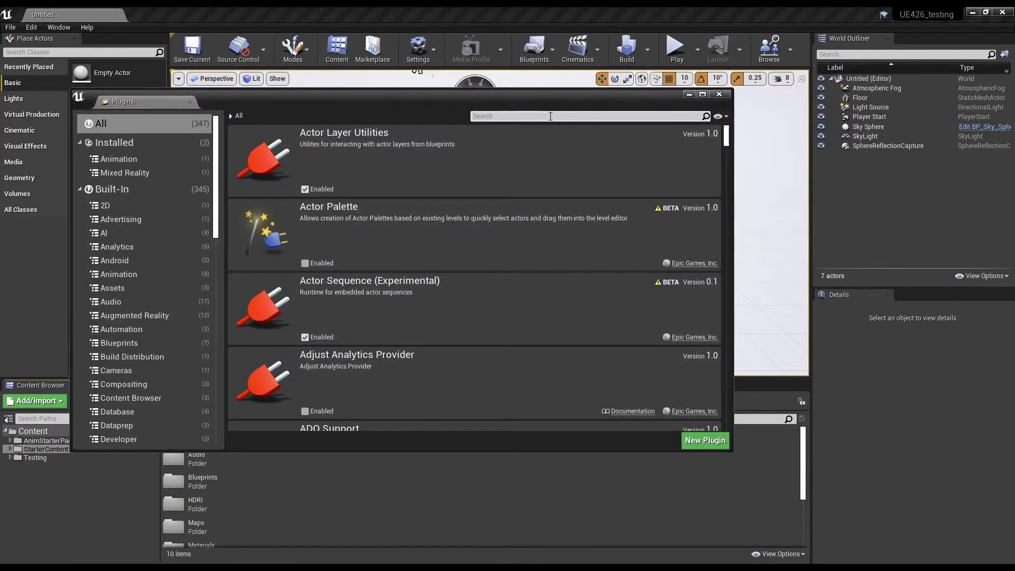
click(550, 116)
text(Volum)
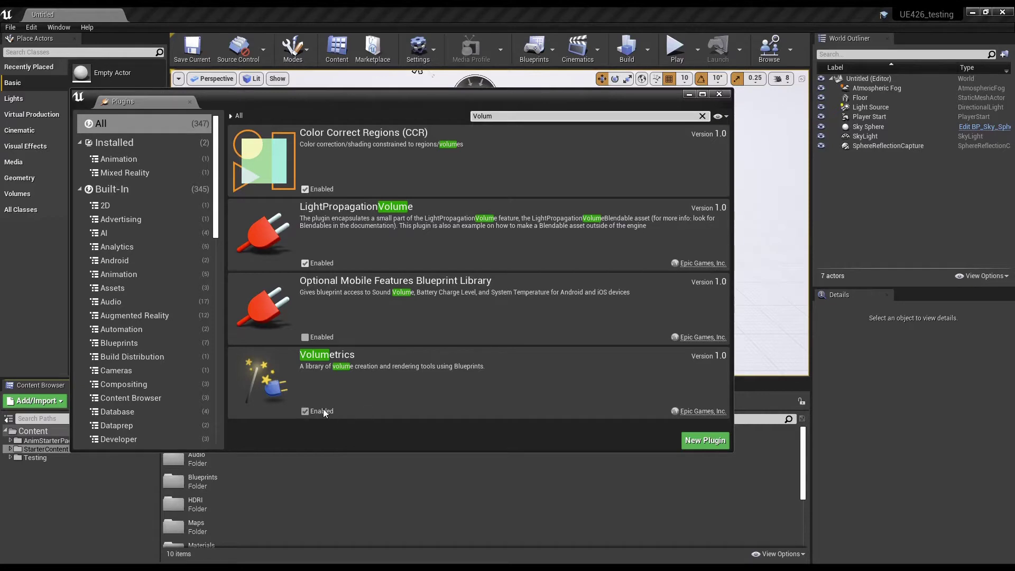
Close Plugins, enable Show Engine Content and Show Plugin Content, and open Volumetrics Content
click(718, 93)
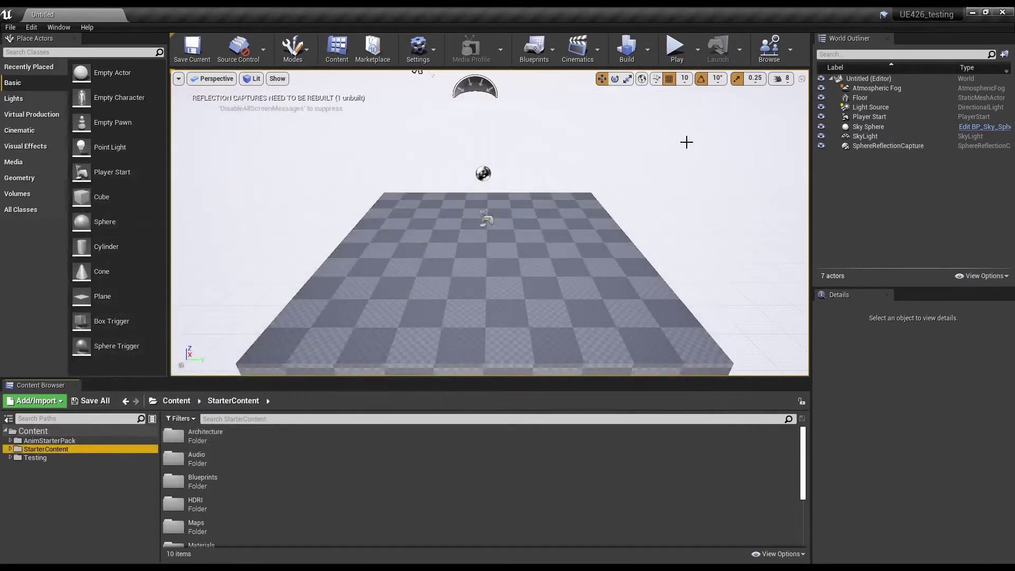
click(780, 553)
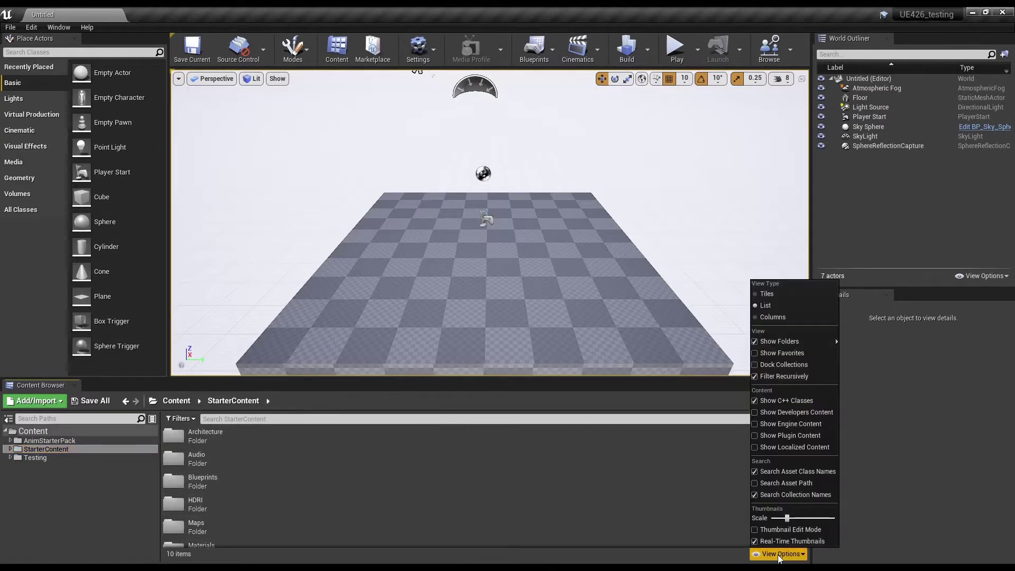
click(790, 423)
click(780, 553)
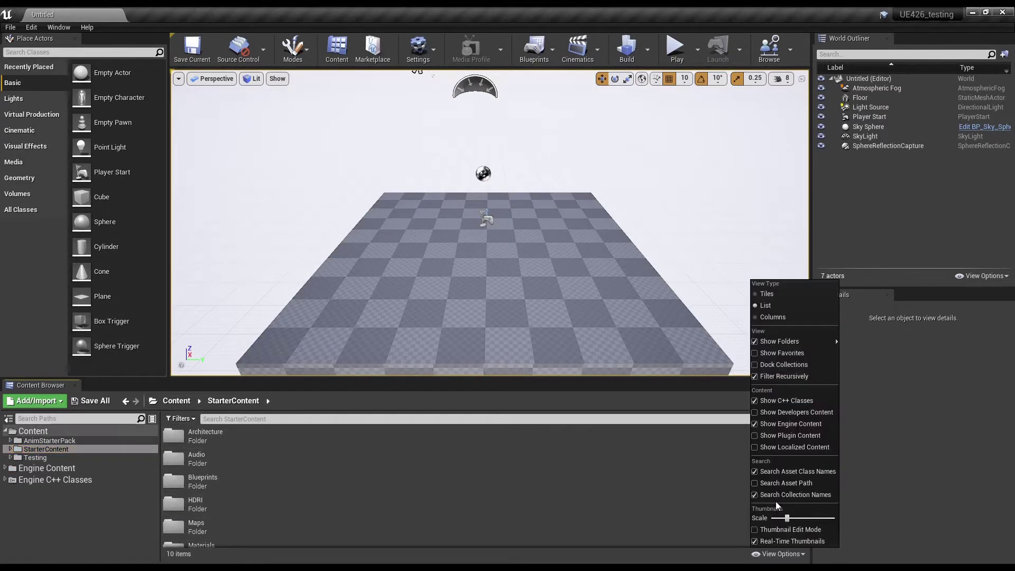
click(779, 435)
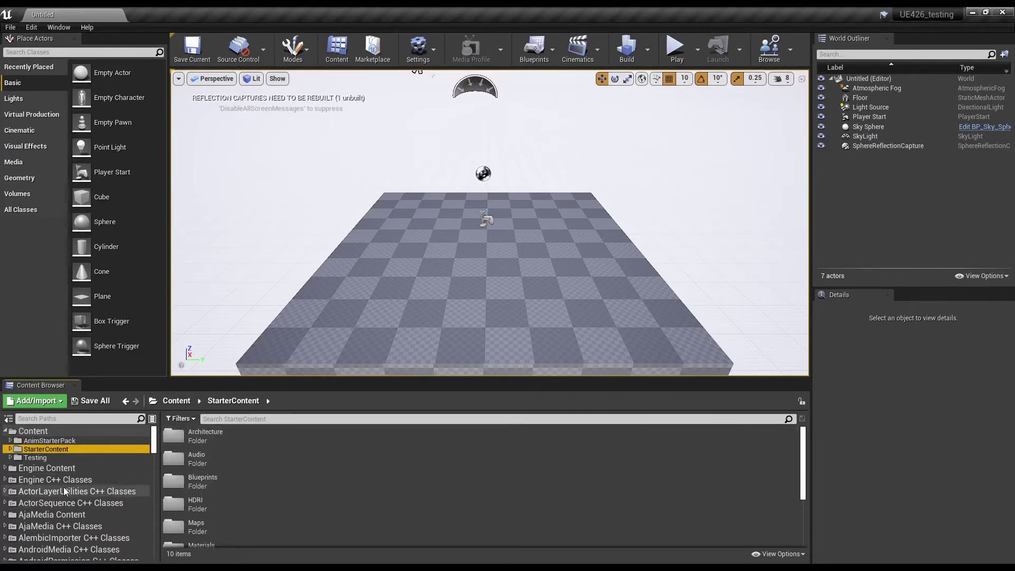
drag(155, 444, 158, 551)
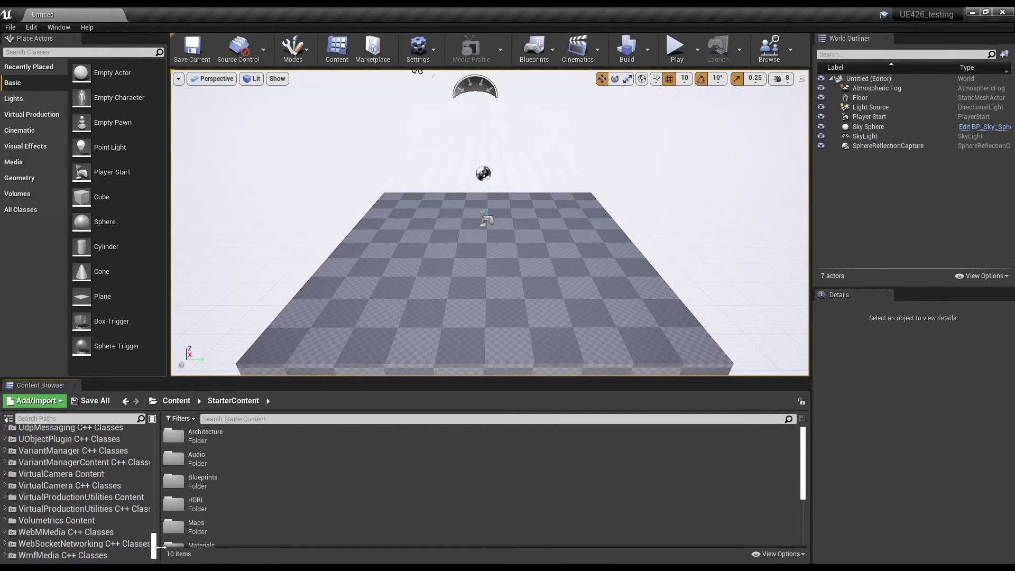
click(40, 521)
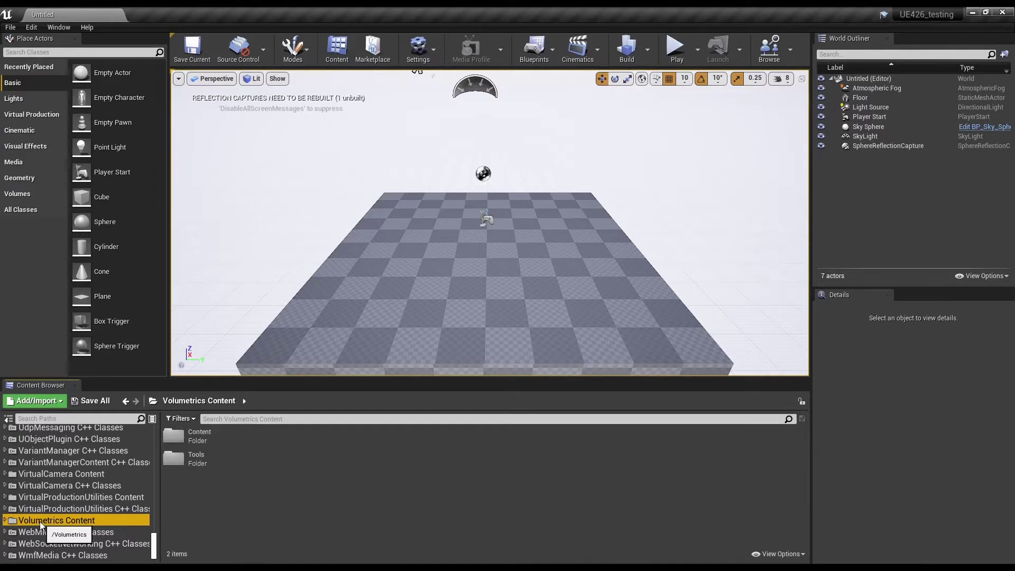
Browse Volumetrics Content > Tools > CloudCompositing > Maps and open the Paint_Clouds level
click(7, 522)
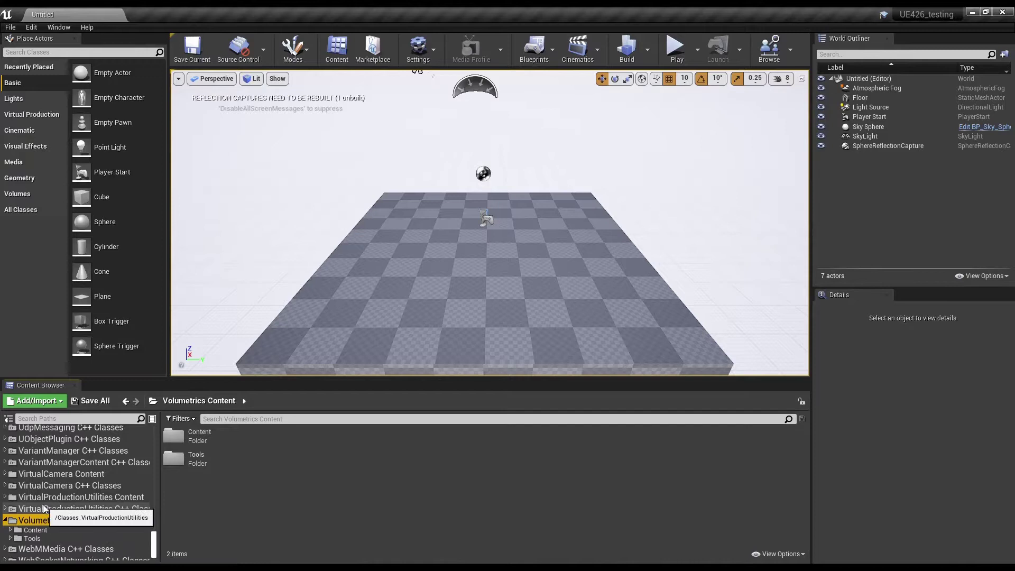
click(35, 522)
click(10, 512)
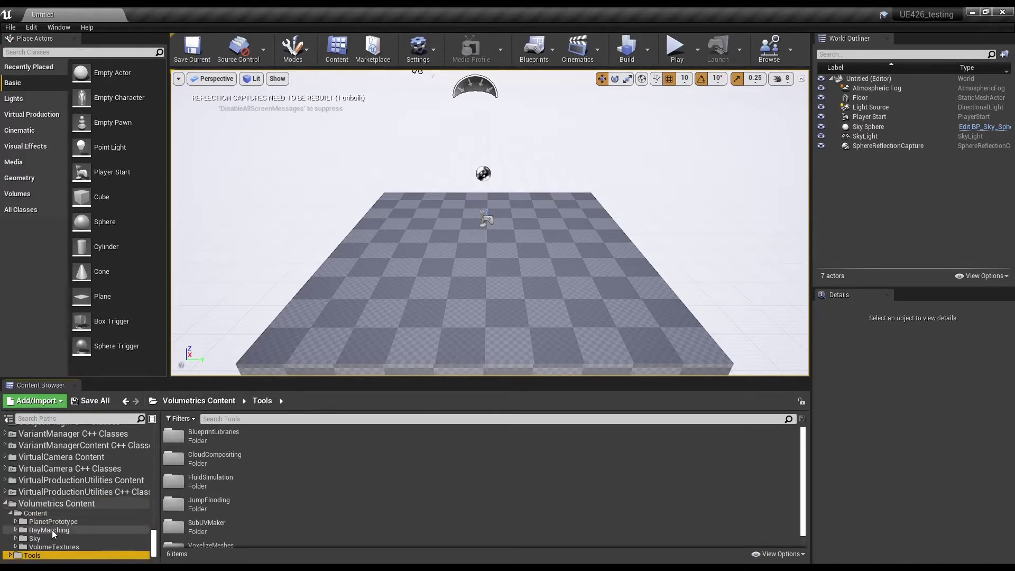
scroll(53, 539, down, 2)
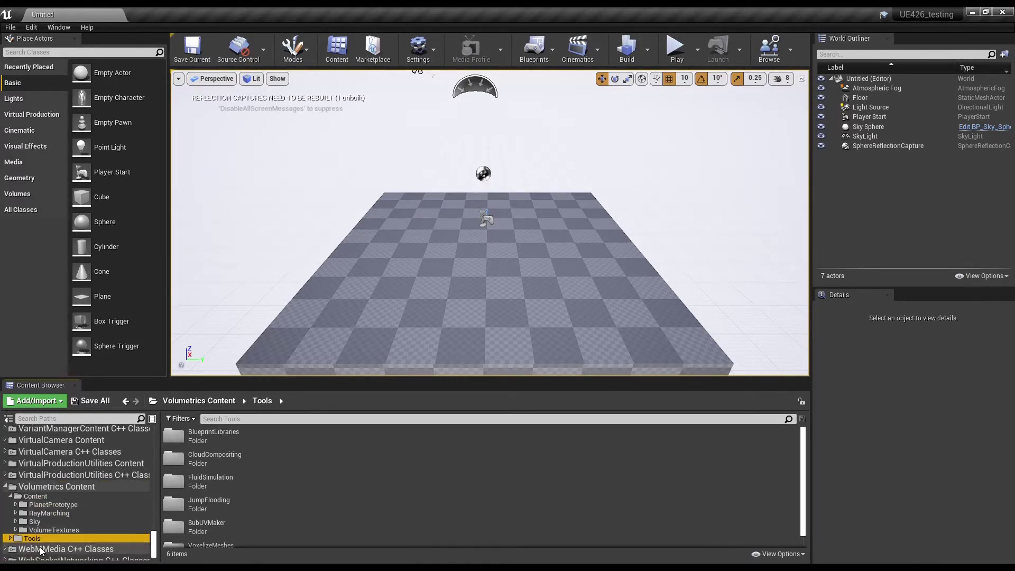
click(11, 521)
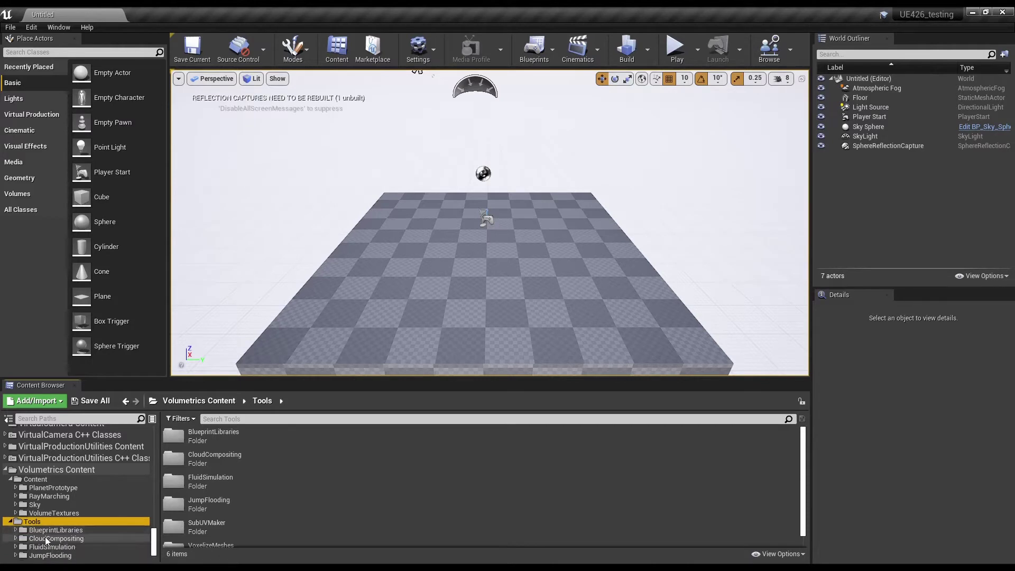
click(46, 537)
scroll(51, 525, down, 3)
click(17, 487)
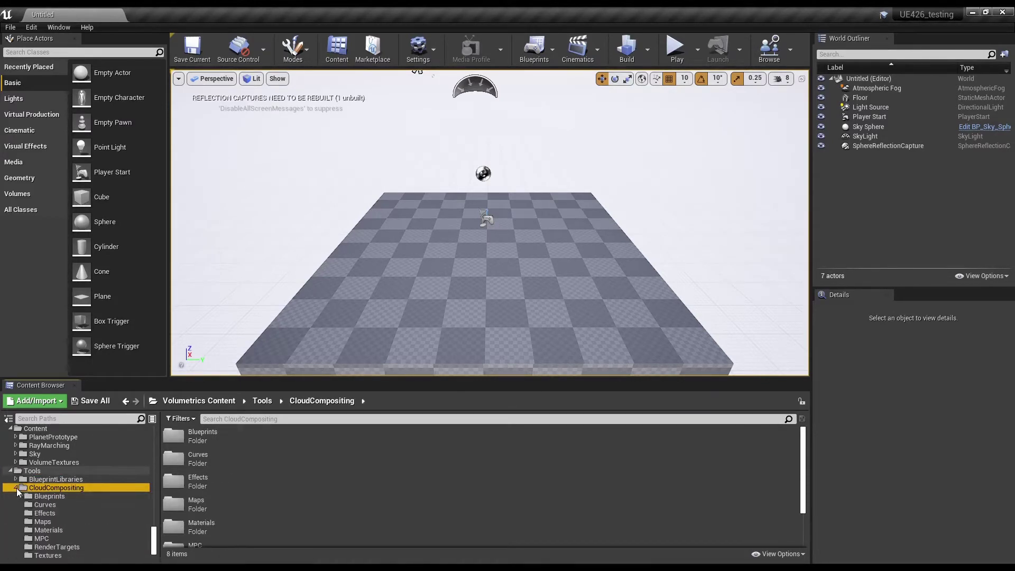
click(41, 521)
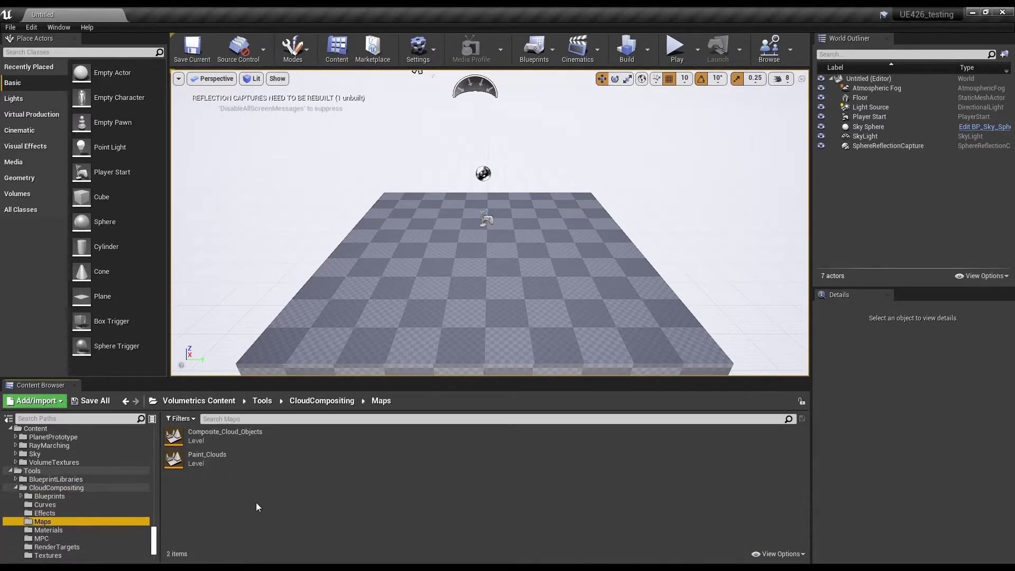
click(212, 459)
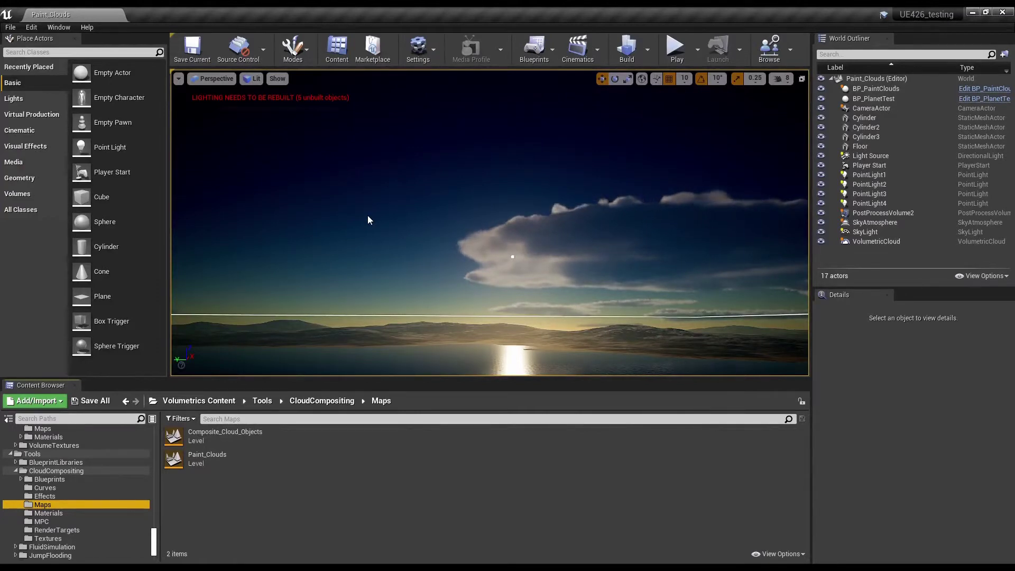
Play the level, free the mouse with Shift+F1, and paint several clouds at raised strength
click(673, 52)
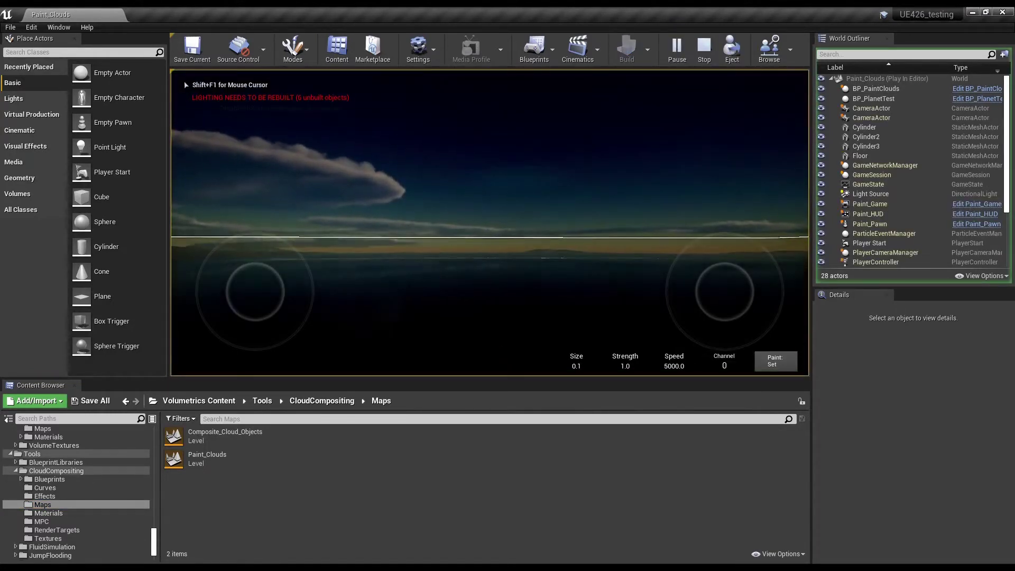
key(shift+F1)
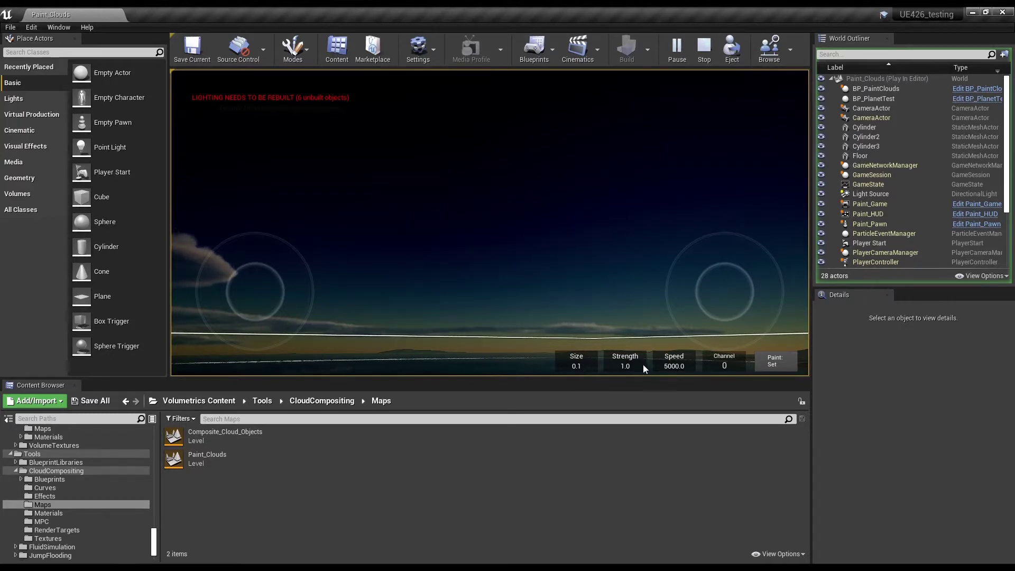
drag(489, 237, 449, 232)
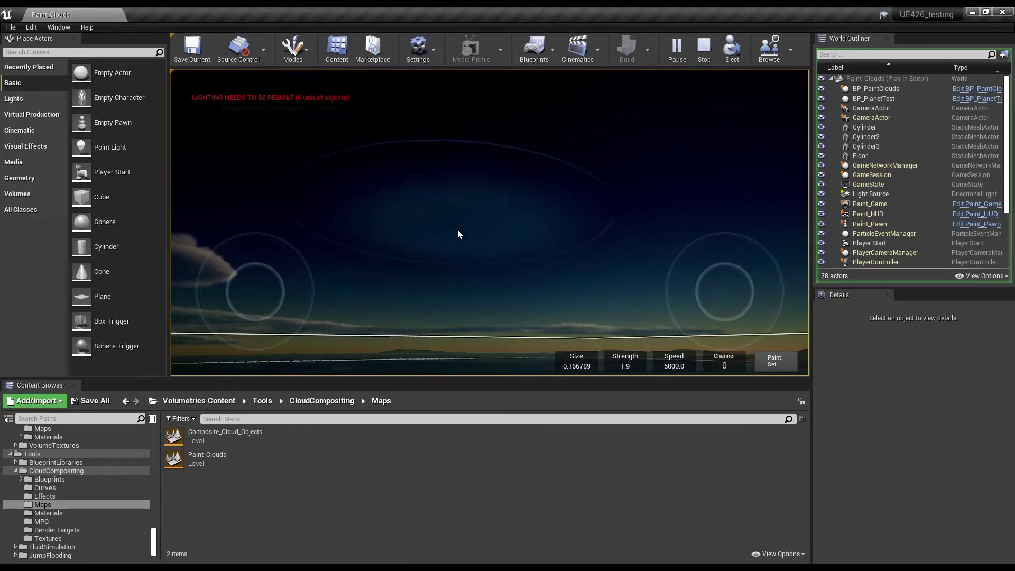
scroll(458, 230, up, 8)
mouse_move(458, 230)
mouse_down()
mouse_move(588, 224)
mouse_move(582, 218)
mouse_up()
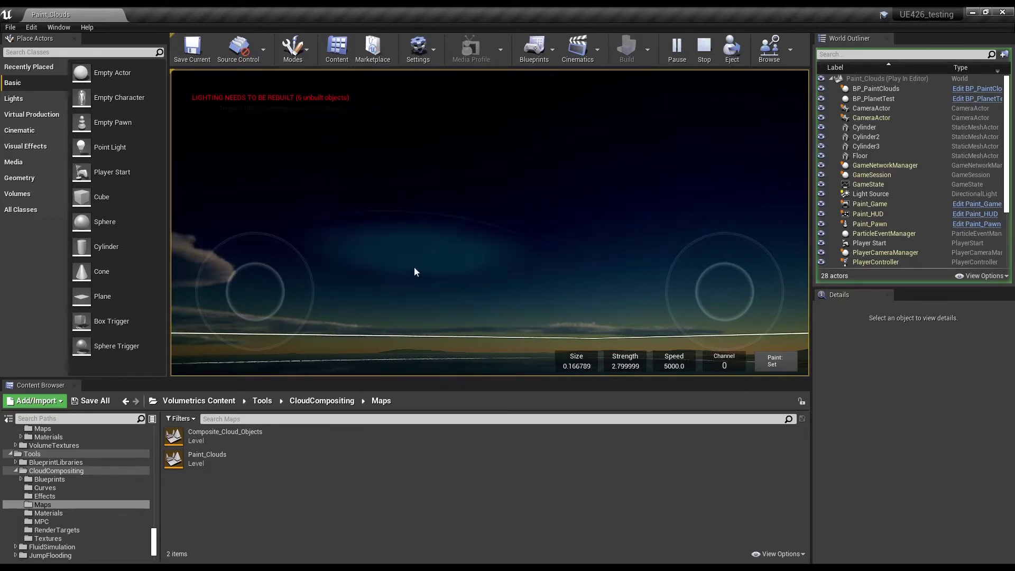
mouse_move(398, 252)
mouse_down()
mouse_move(352, 226)
mouse_move(350, 183)
mouse_move(620, 165)
mouse_move(698, 197)
mouse_move(733, 256)
mouse_move(412, 209)
mouse_up()
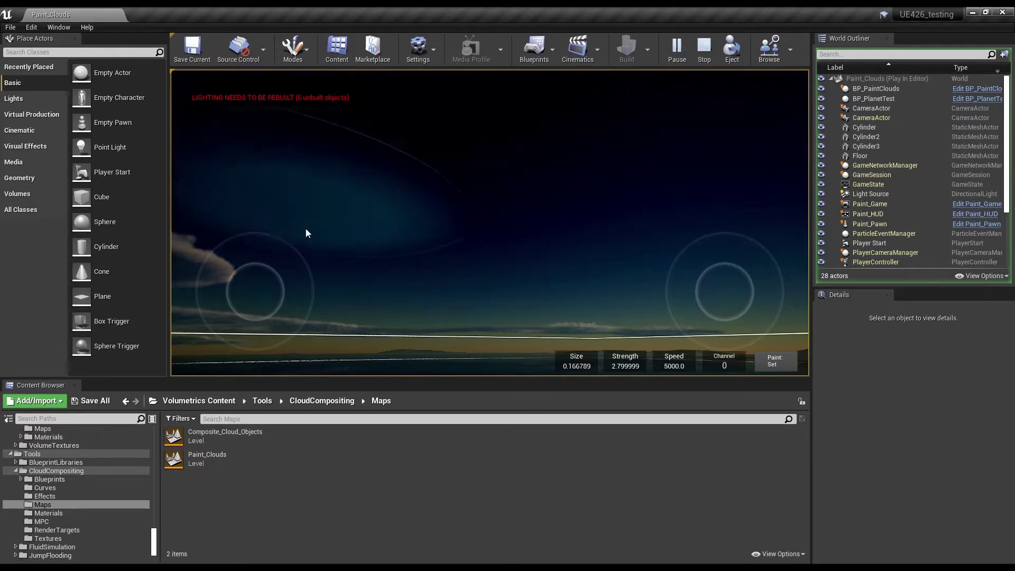
mouse_move(507, 233)
mouse_down()
mouse_move(543, 214)
mouse_move(628, 231)
mouse_up()
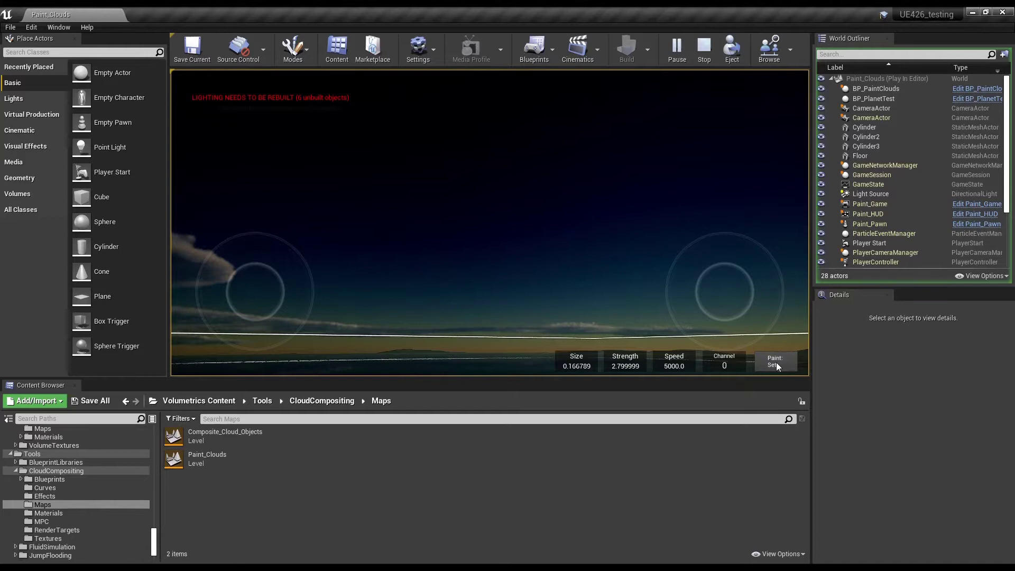
Erase part of a painted cloud with Shift-drag strokes, then stop play with Esc
mouse_move(581, 238)
mouse_down()
mouse_move(490, 183)
mouse_move(698, 187)
mouse_move(556, 197)
mouse_up()
right_drag(556, 196, 613, 164)
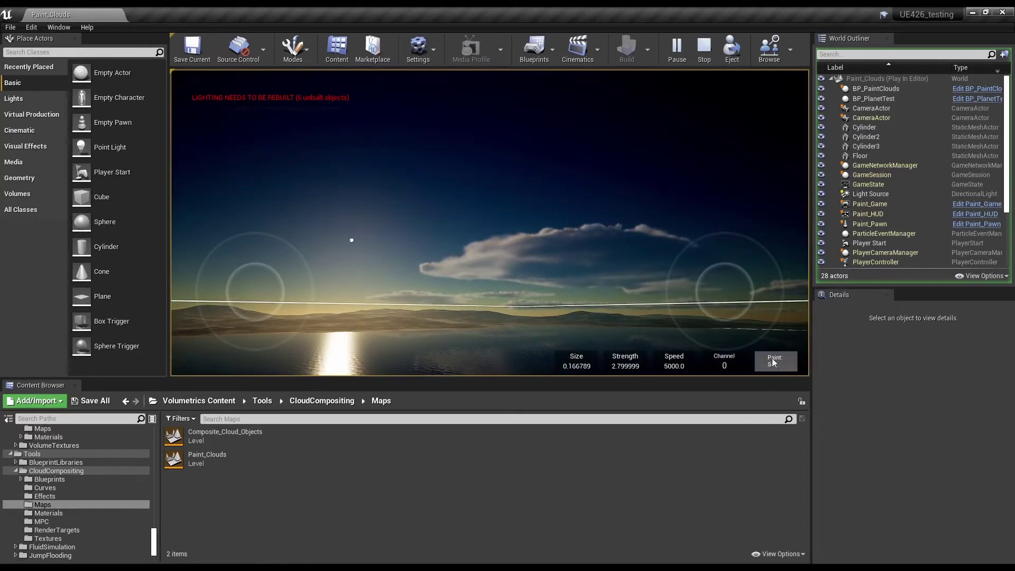
key(Escape)
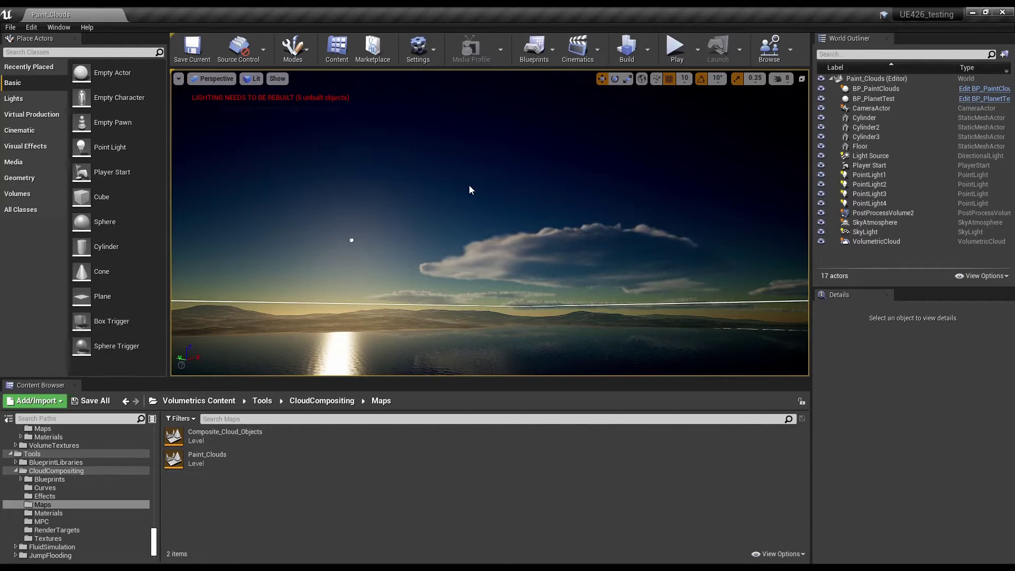
right_drag(507, 199, 507, 221)
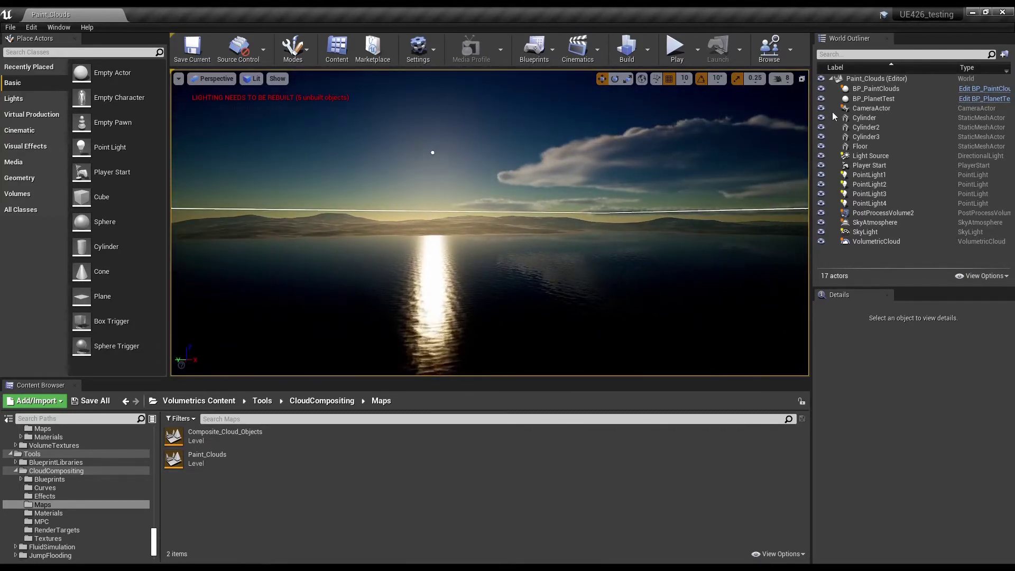
click(871, 99)
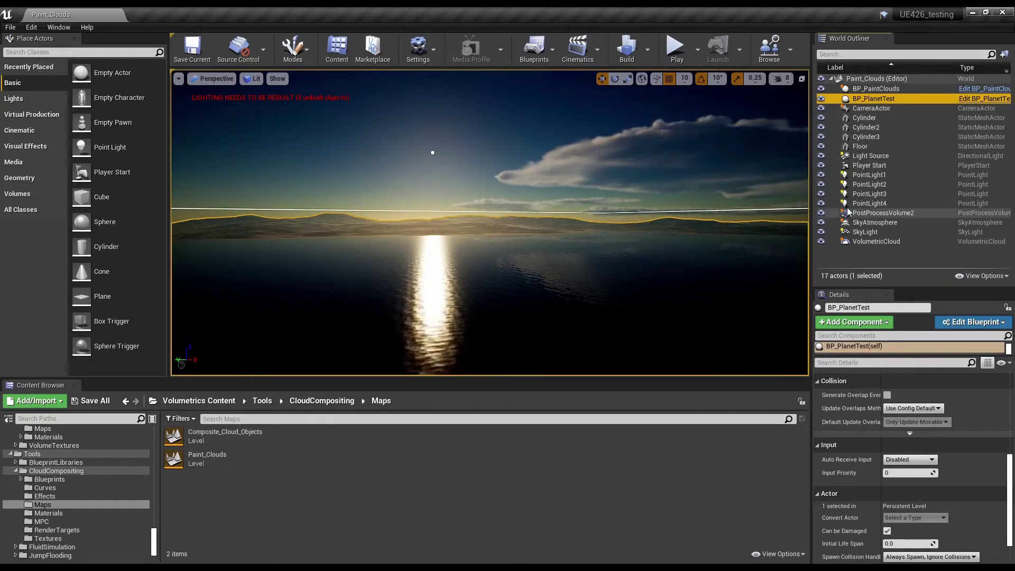
Select BP_PaintClouds and scroll Details to RenderTargets, showing Cloud Mask RT as RT_CloudMask_01
click(875, 89)
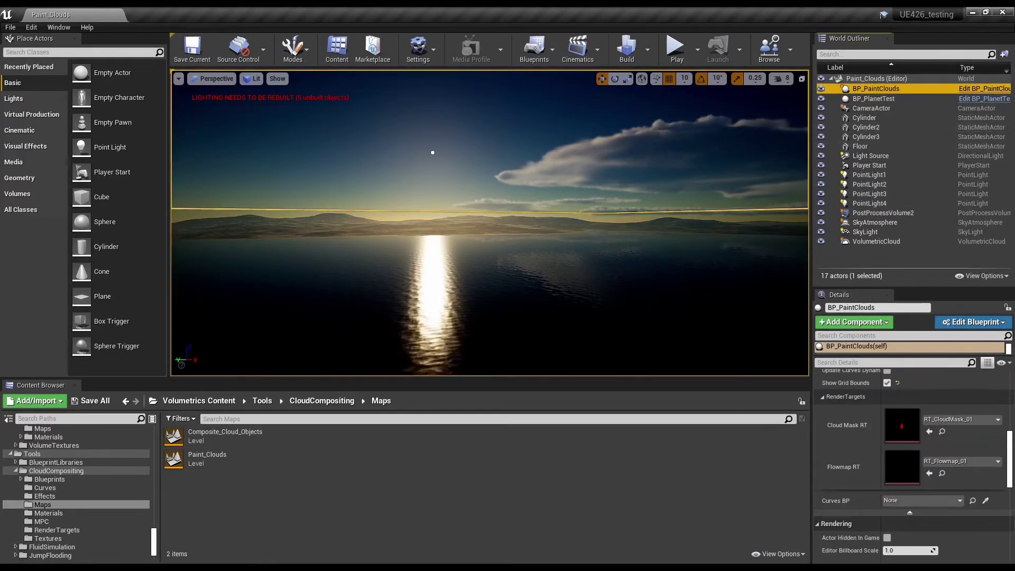
scroll(913, 465, up, 10)
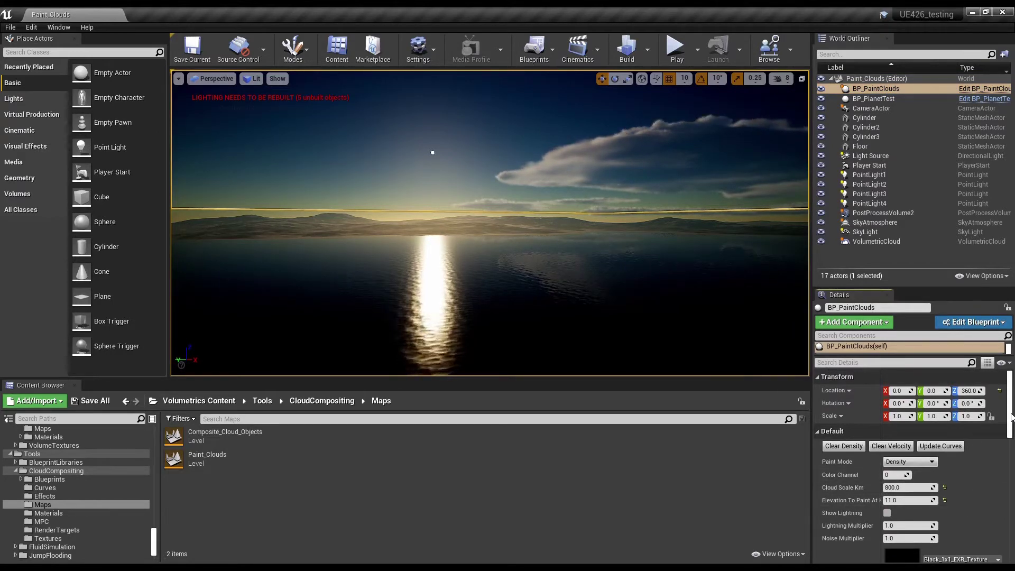
drag(1011, 416, 1010, 464)
scroll(836, 404, down, 5)
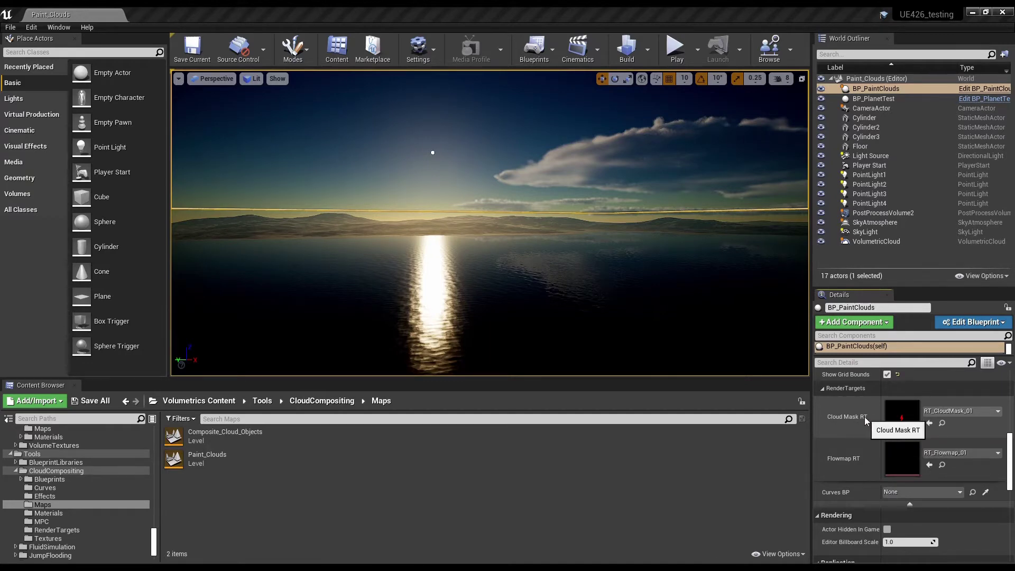
mouse_move(427, 281)
right_down()
mouse_move(417, 272)
mouse_move(427, 281)
right_up()
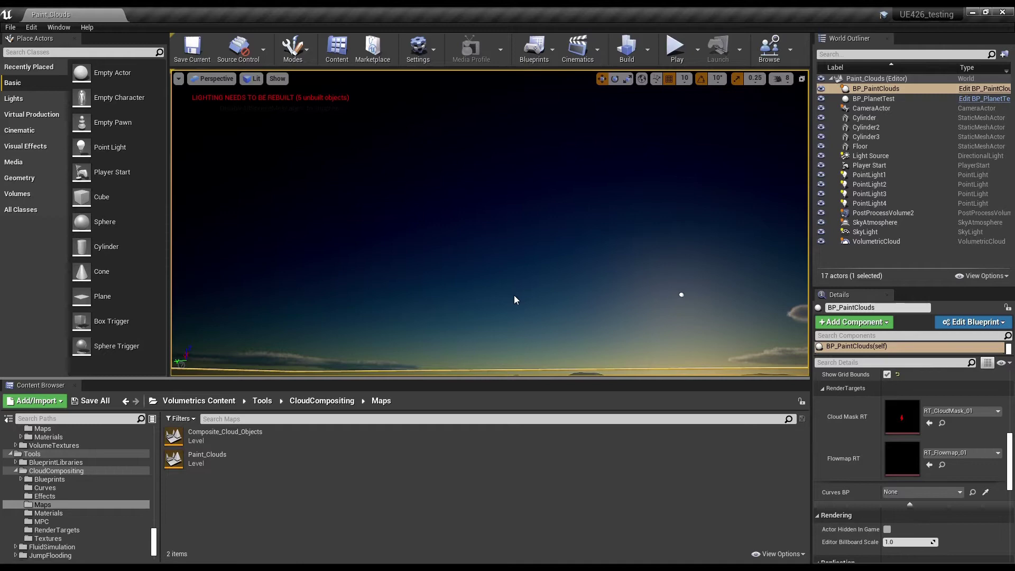
click(980, 90)
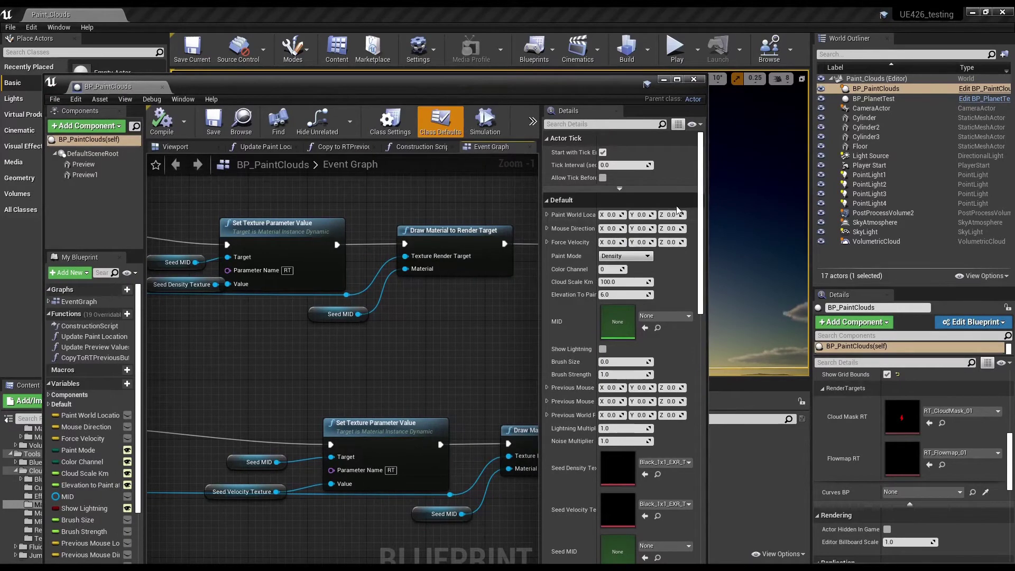
drag(707, 200, 946, 200)
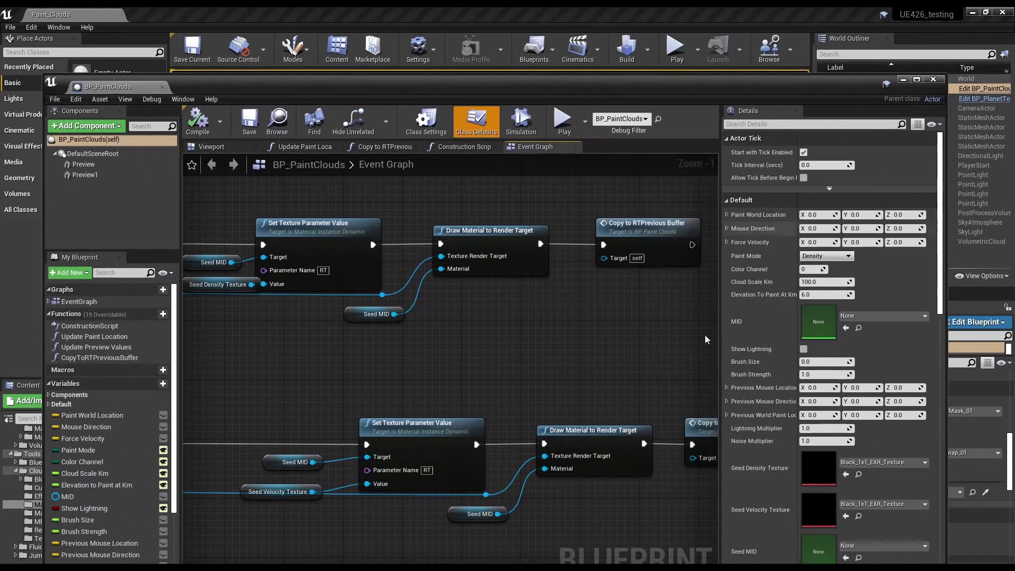
right_drag(540, 375, 696, 374)
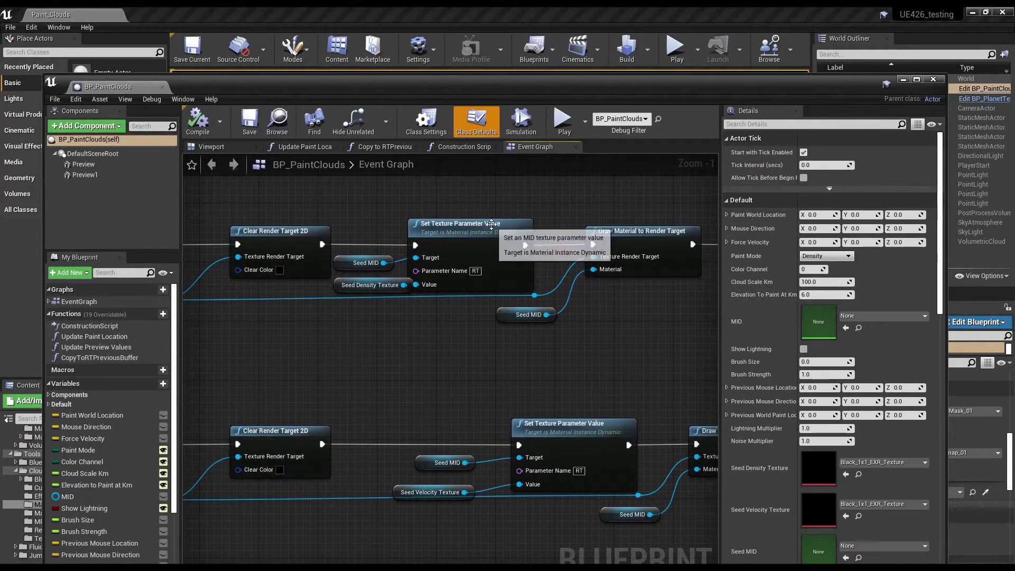
right_drag(235, 269, 455, 279)
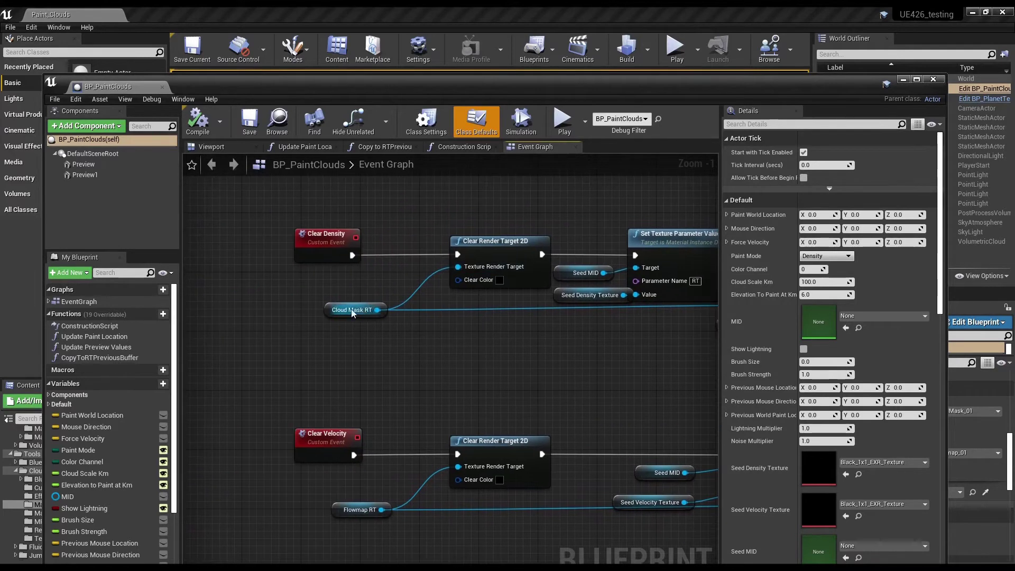
drag(349, 314, 325, 335)
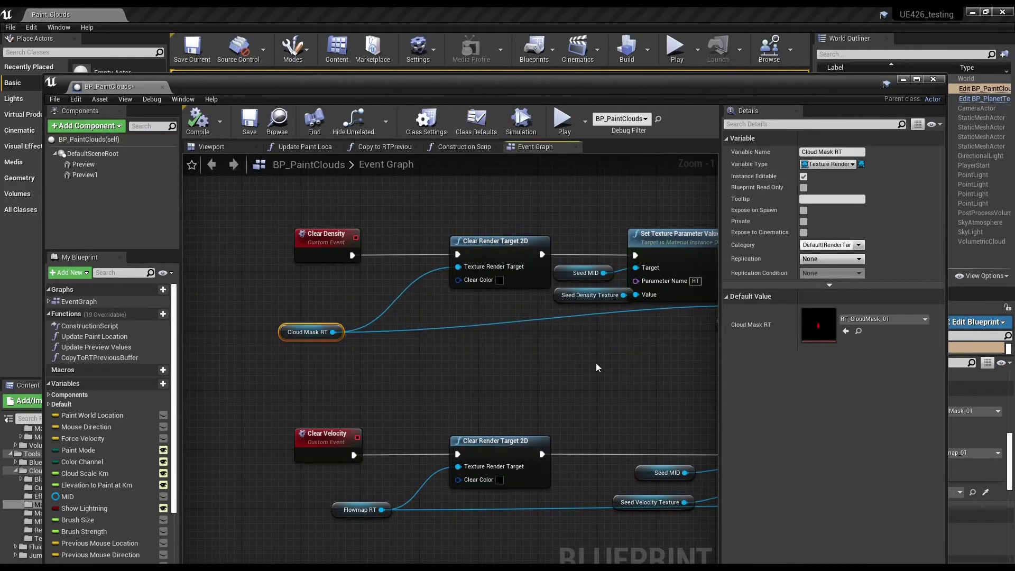
right_drag(599, 362, 296, 279)
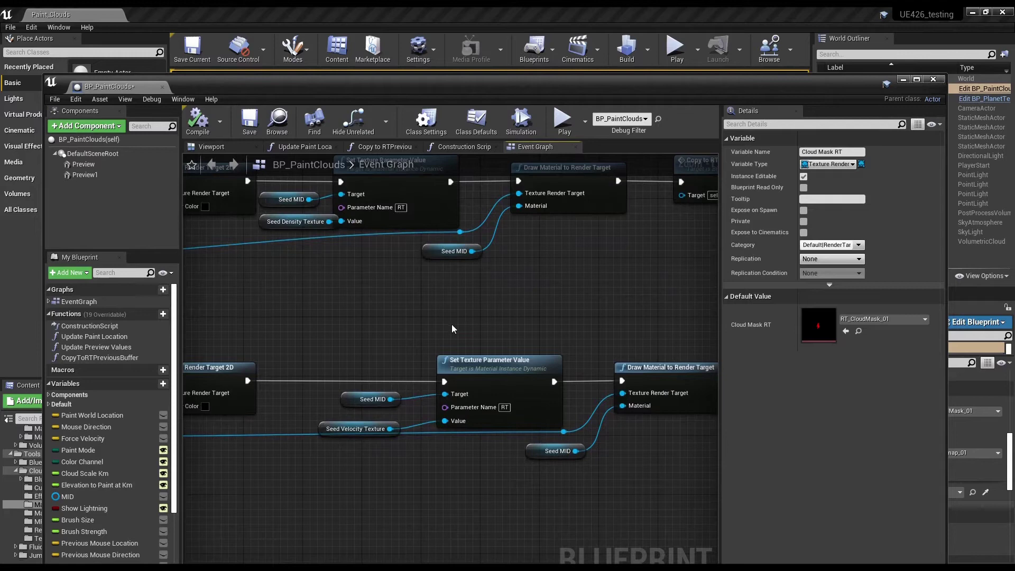
right_drag(569, 317, 404, 390)
scroll(503, 418, down, 3)
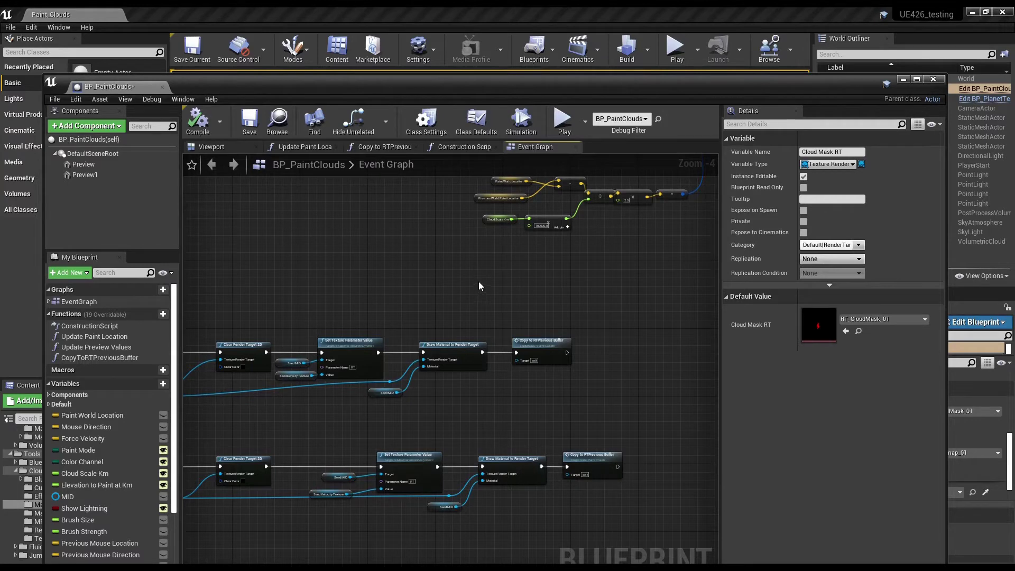
click(933, 79)
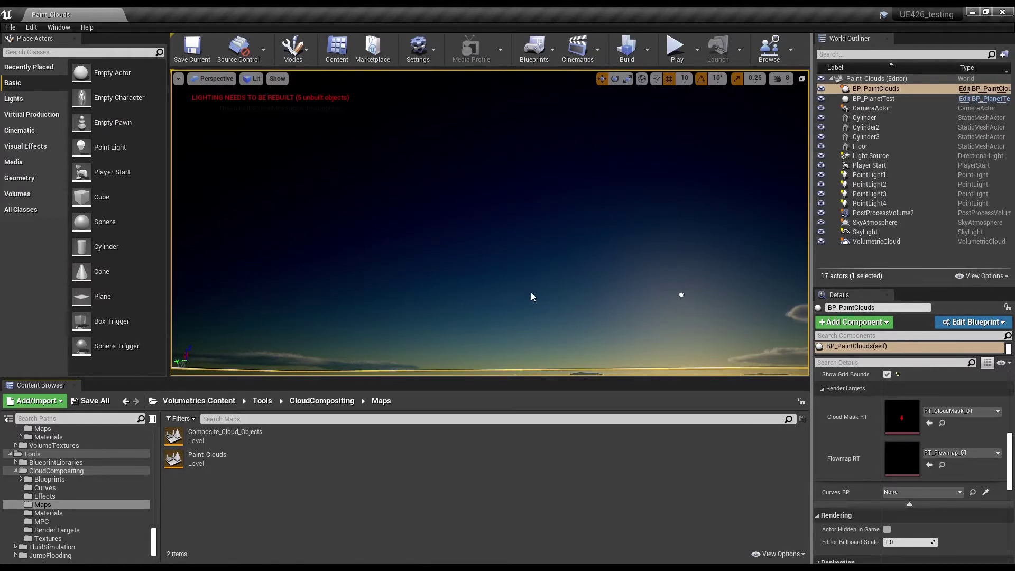
Browse to RT_CloudMask_01 from Cloud Mask RT, view it in the texture editor, then close it
click(942, 423)
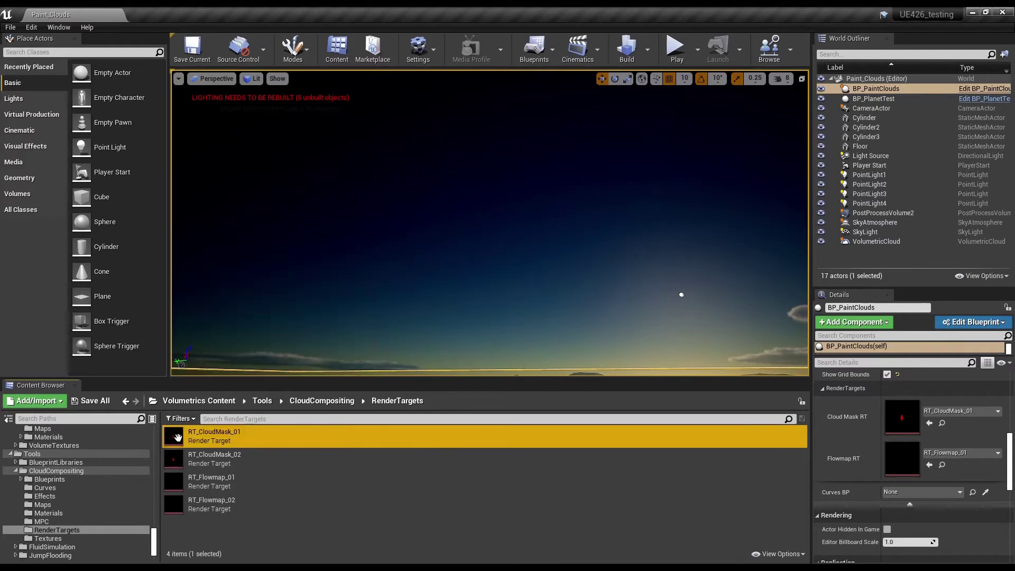
double_click(287, 439)
drag(433, 81, 488, 43)
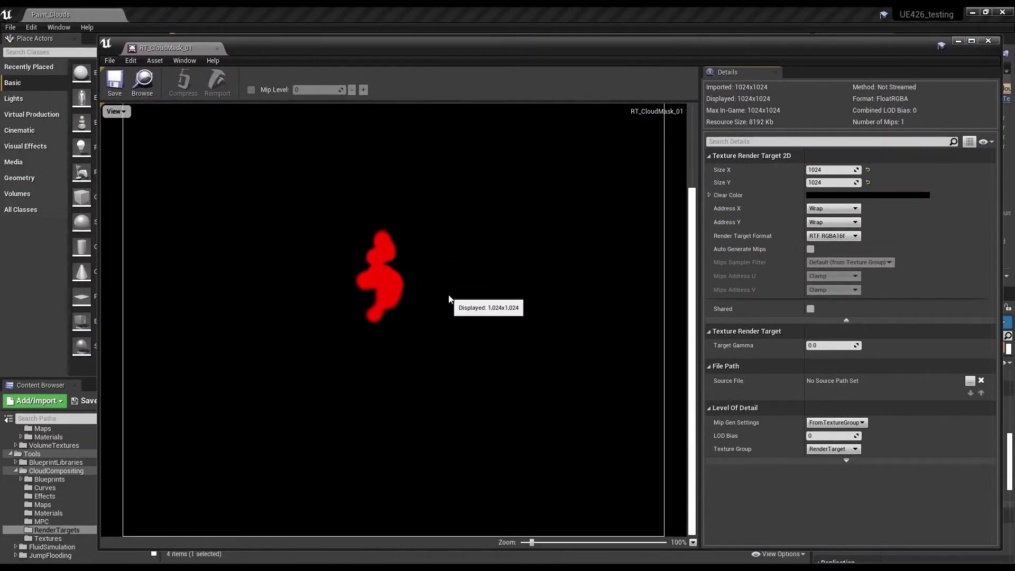
scroll(458, 295, down, 2)
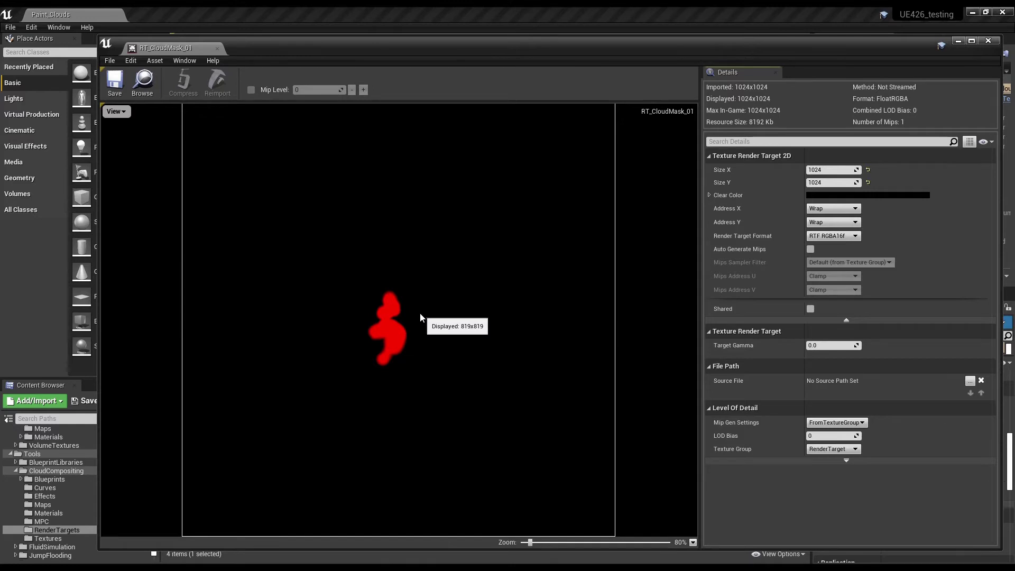
click(958, 41)
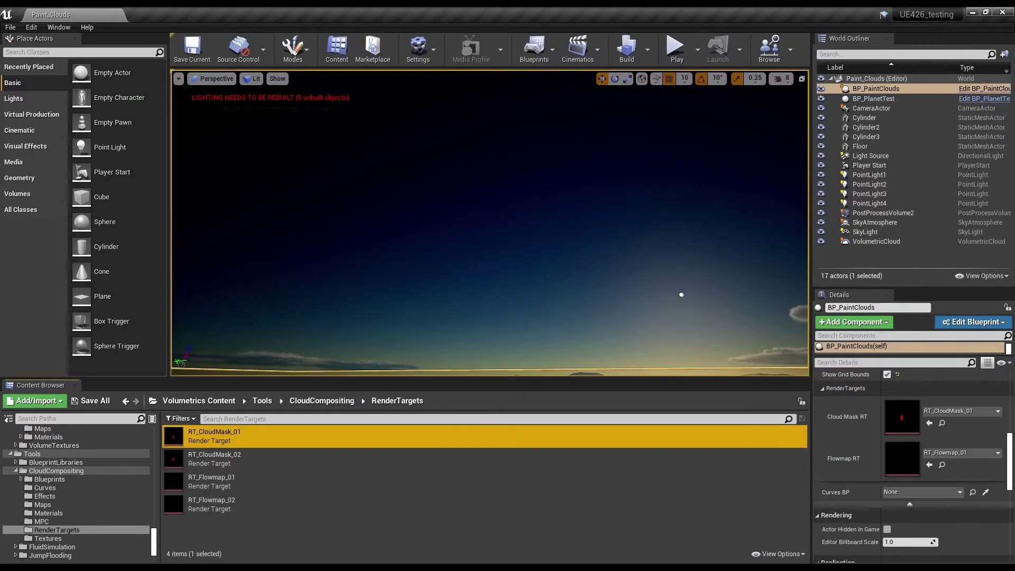
right_drag(501, 259, 500, 258)
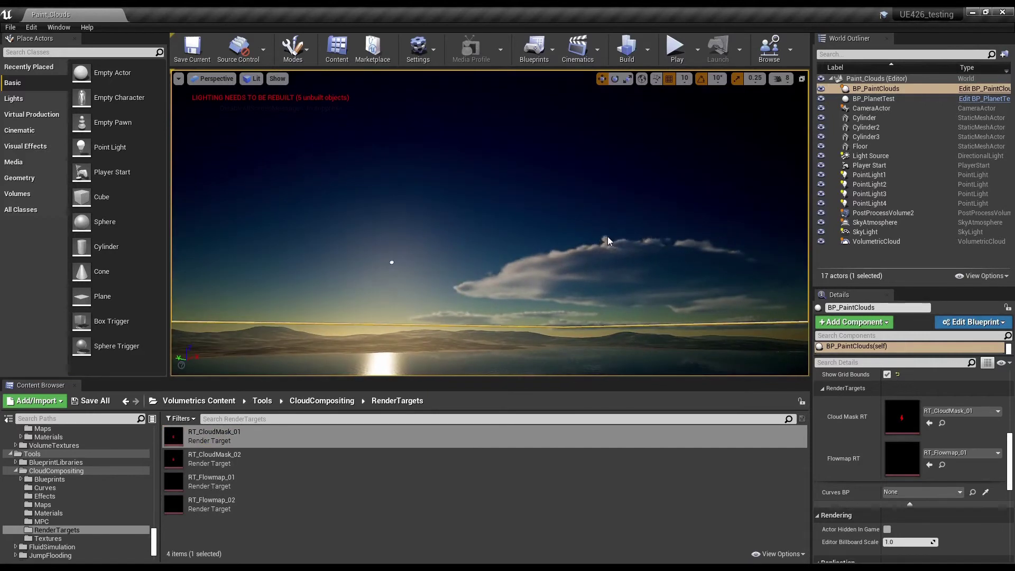
right_drag(528, 227, 528, 227)
right_drag(344, 263, 343, 263)
right_drag(486, 278, 486, 255)
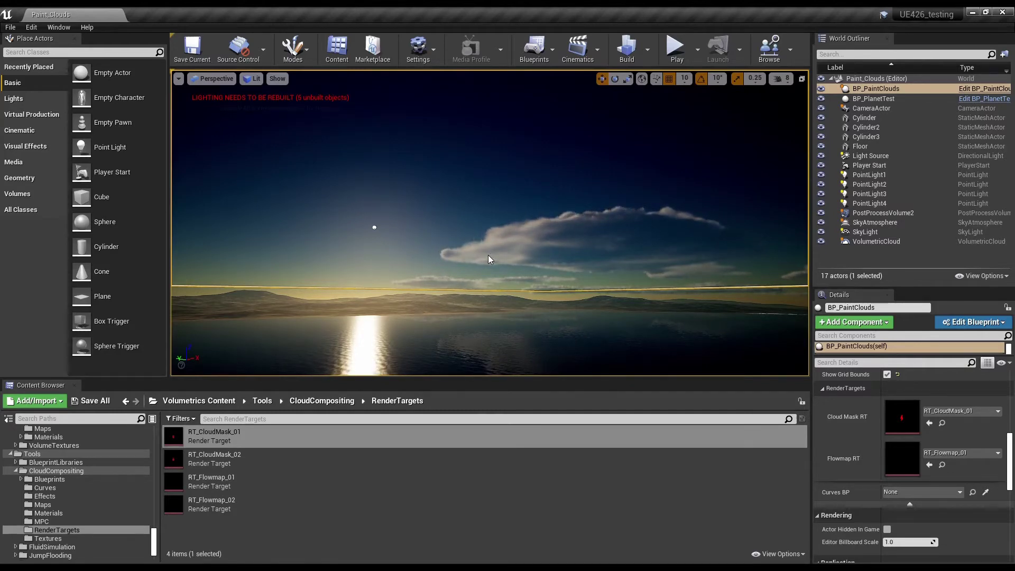
right_drag(487, 255, 493, 249)
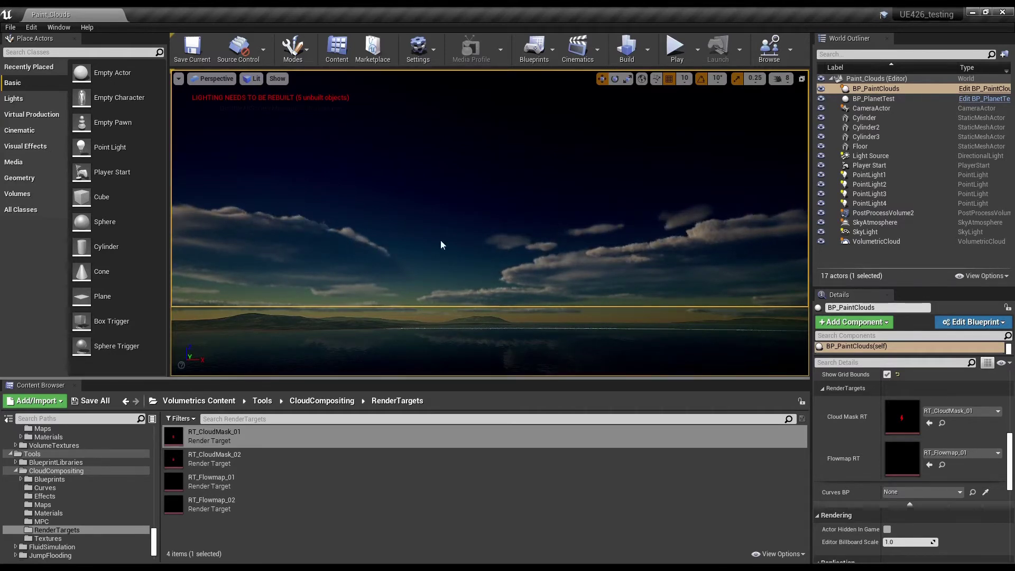
Select VolumetricCloud and browse to its Cloud Material, M_VolumetricCloud_02_Profiles_PaintClouds_Morning, in Sky > Materials
click(871, 242)
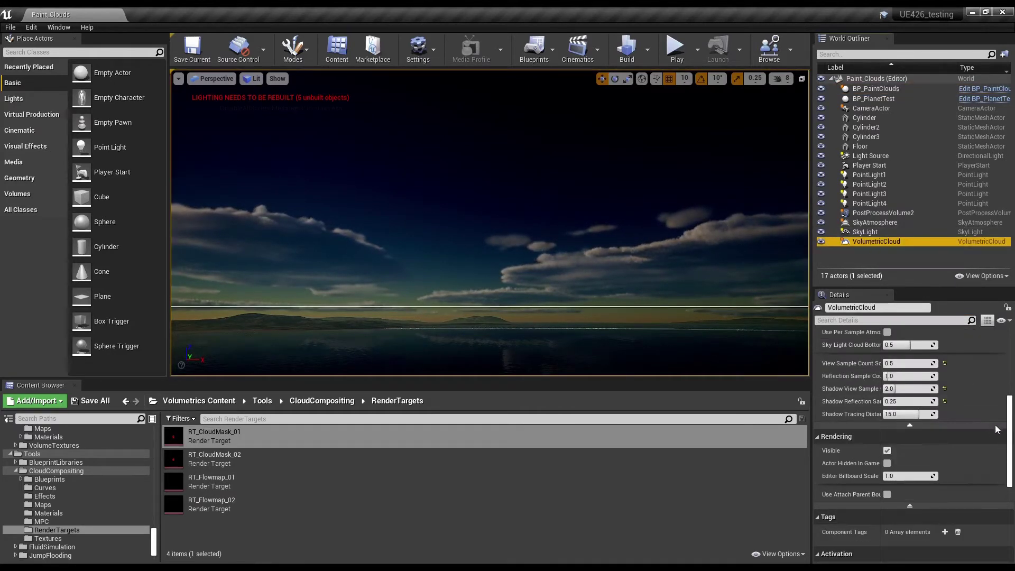
scroll(912, 438, down, 10)
scroll(861, 458, up, 10)
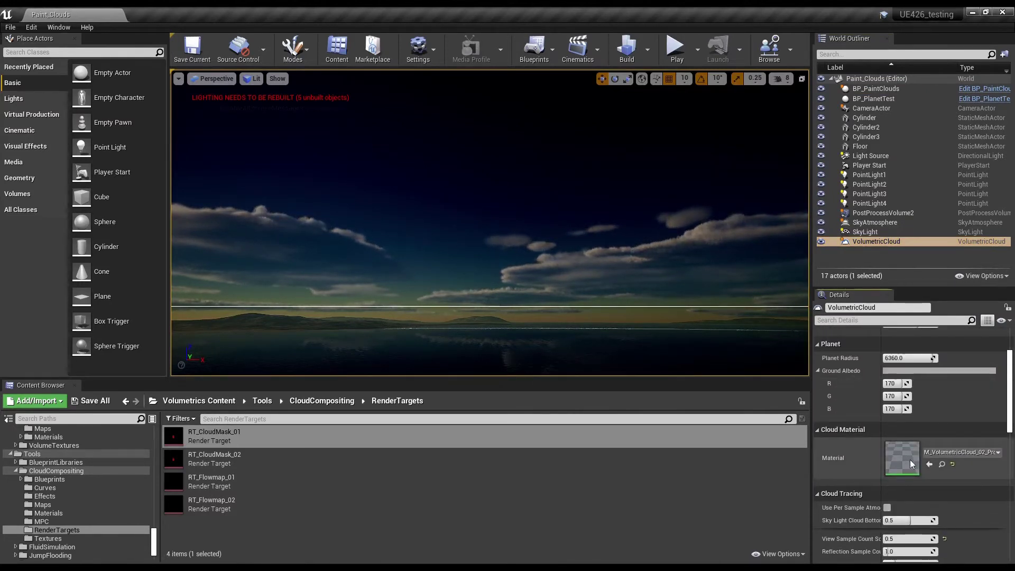
click(941, 464)
scroll(418, 517, down, 1)
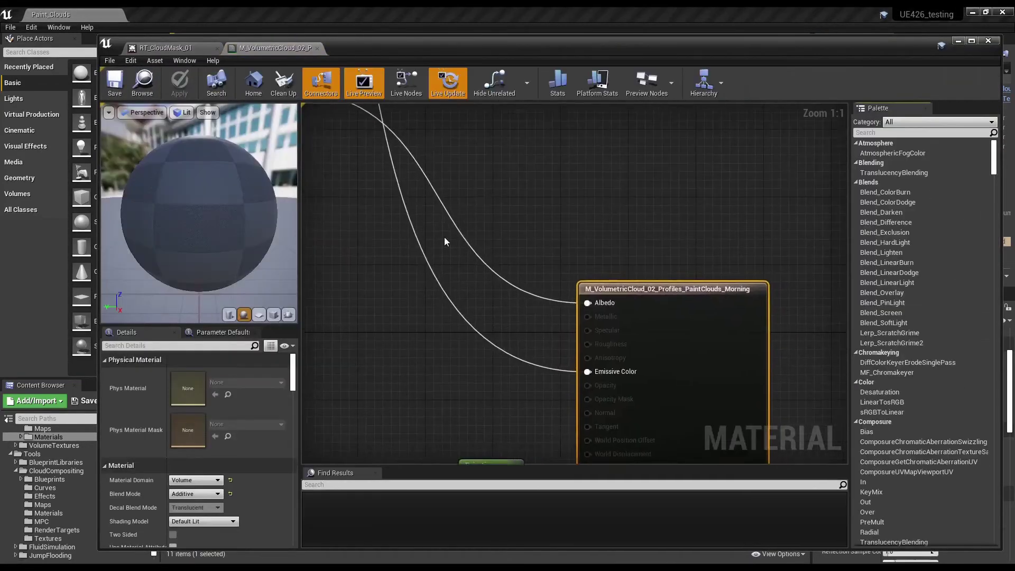
Frame the cloud shape nodes and search the material graph for 'CloudMask', finding one Texture Sample
scroll(515, 252, down, 8)
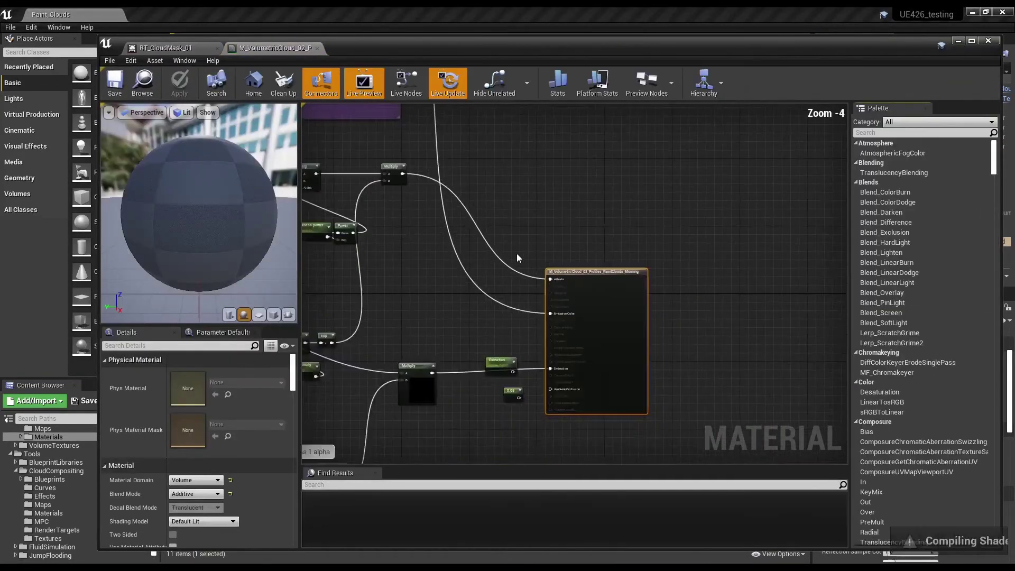
right_drag(516, 253, 650, 313)
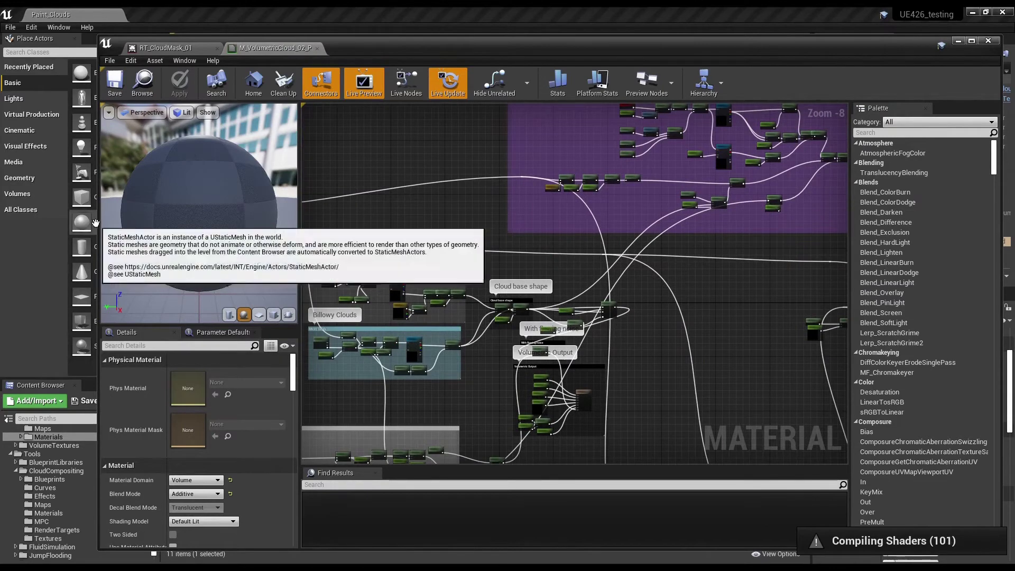
drag(98, 222, 40, 223)
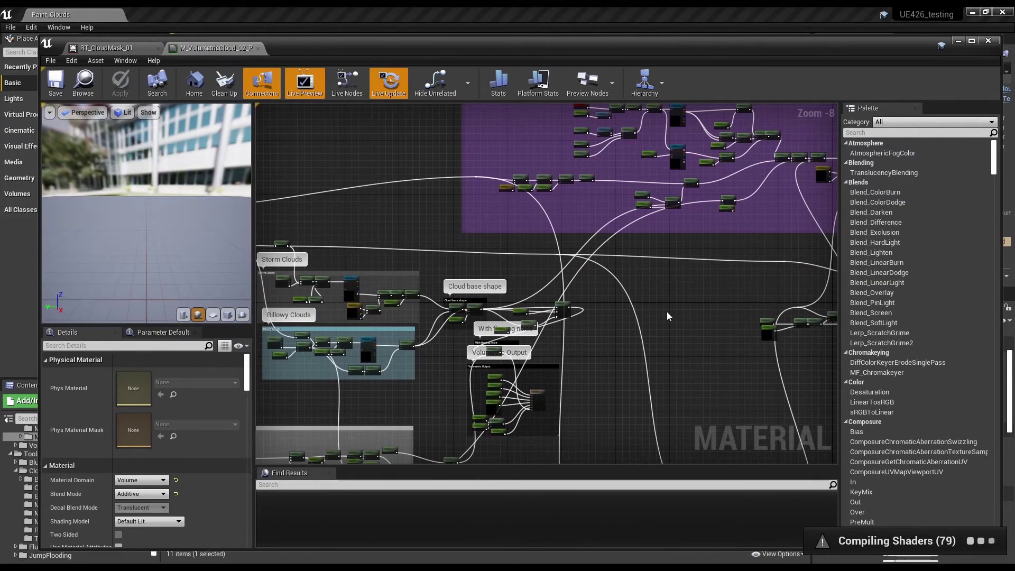
right_drag(667, 311, 711, 293)
click(449, 490)
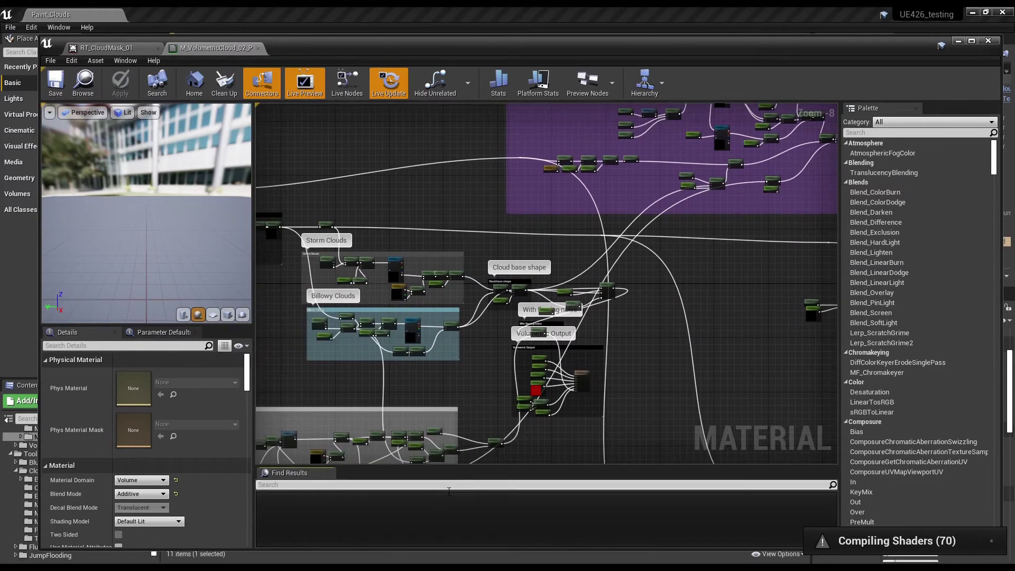
text(CloudMask)
key(Return)
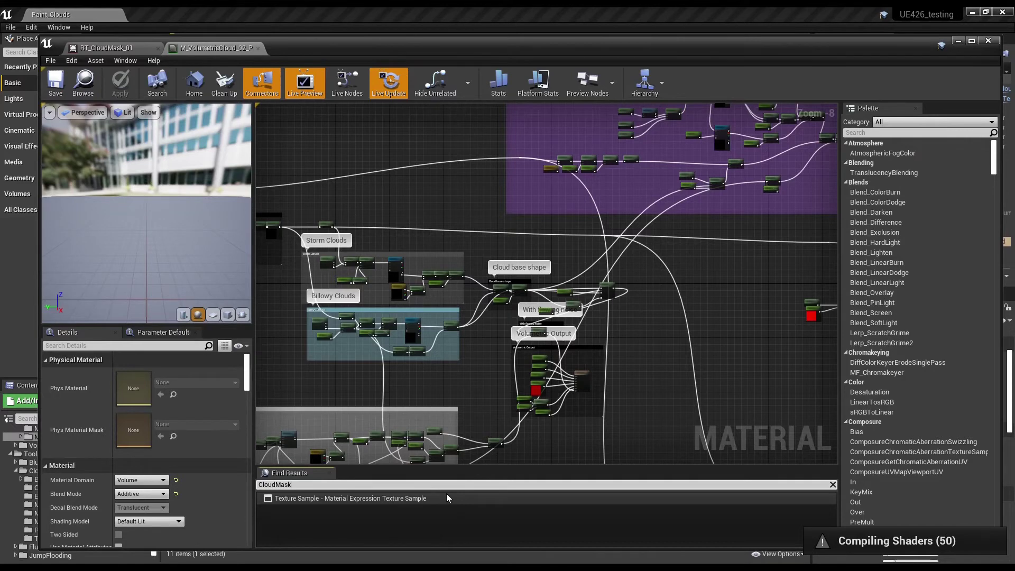
Jump to the CloudMask Texture Sample, clear the search, and zoom out over the graph
click(421, 499)
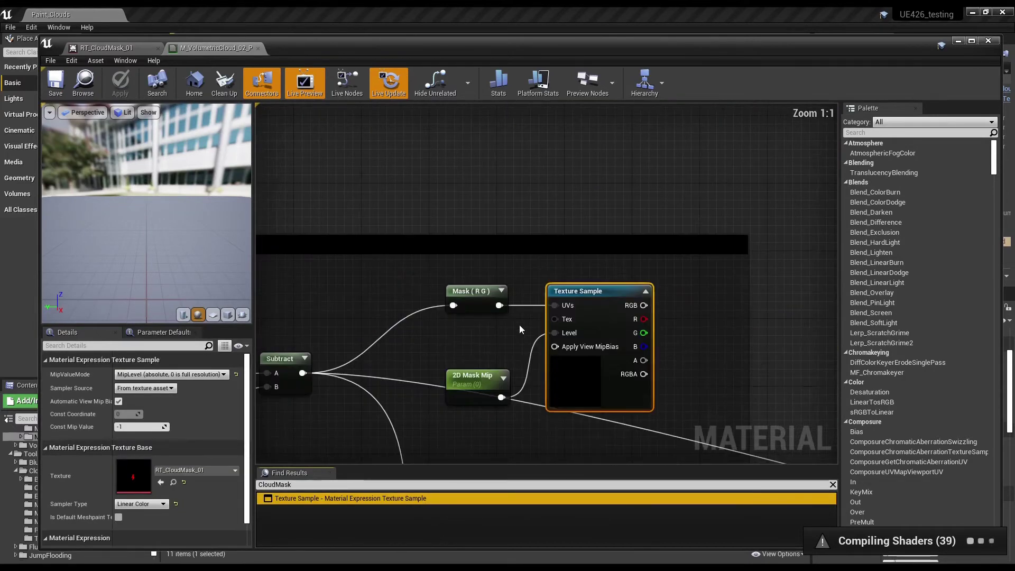
click(832, 484)
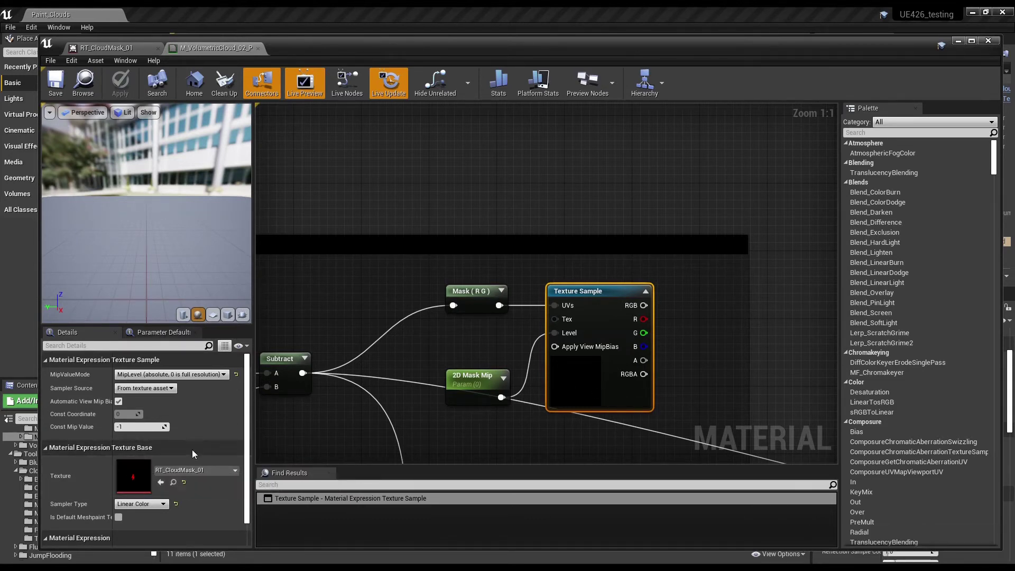
scroll(192, 425, down, 1)
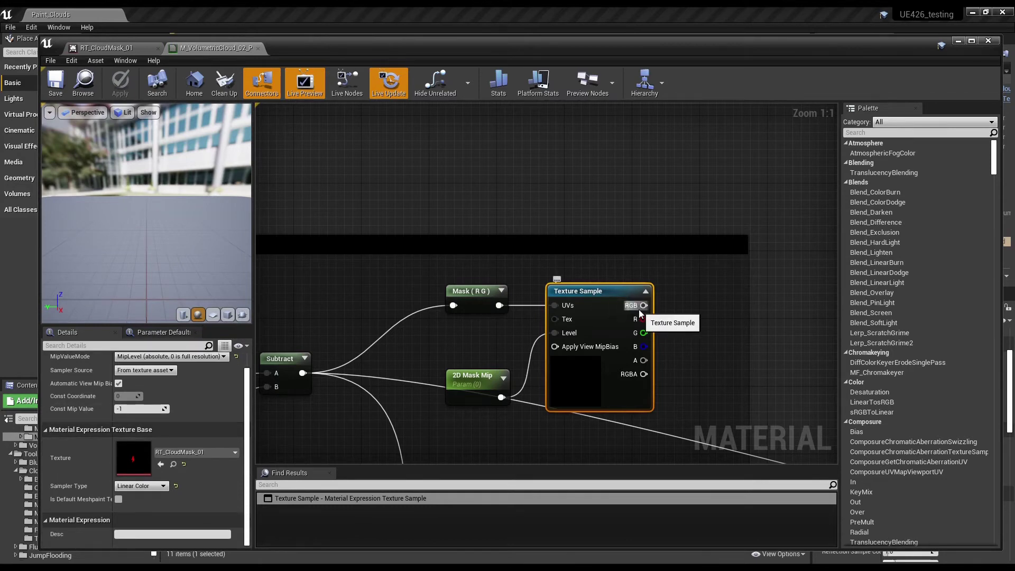
drag(644, 305, 799, 263)
click(716, 197)
right_drag(736, 365, 498, 246)
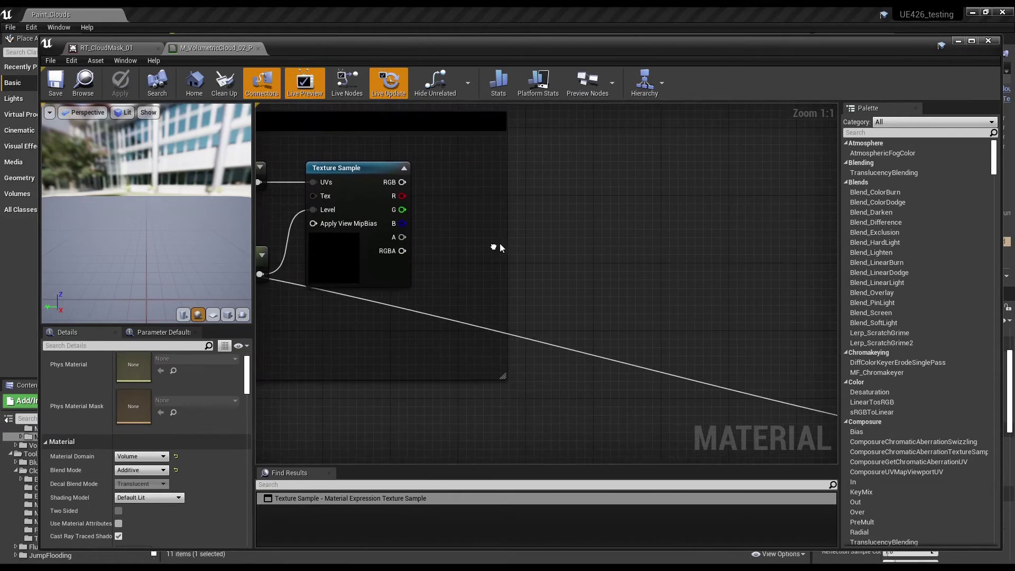
scroll(573, 233, down, 3)
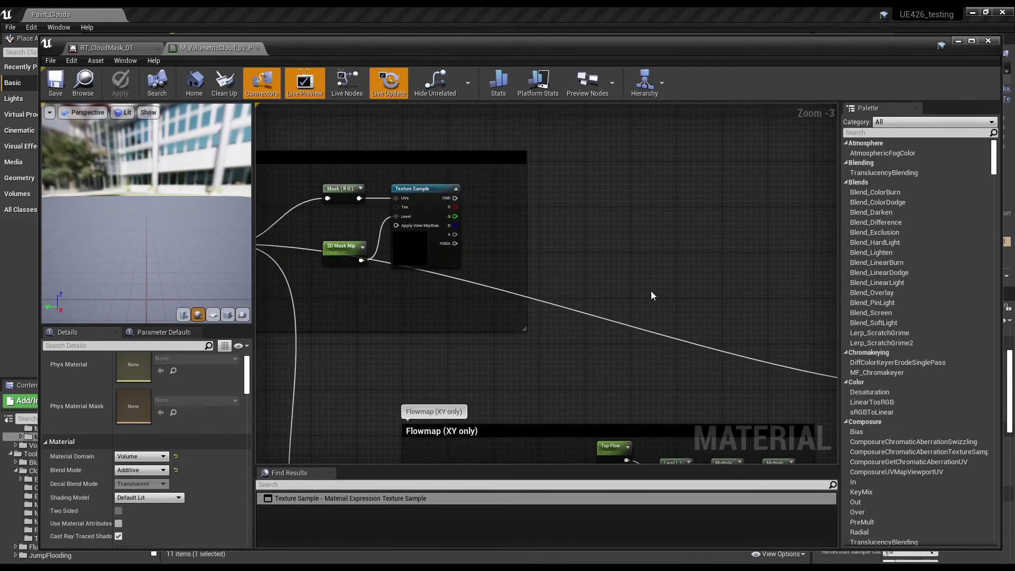
Inspect the RT_Flowmap_01 Texture Sample and its Mask (R G) node, then frame the cloud map output
right_drag(651, 291, 594, 208)
right_drag(417, 313, 635, 266)
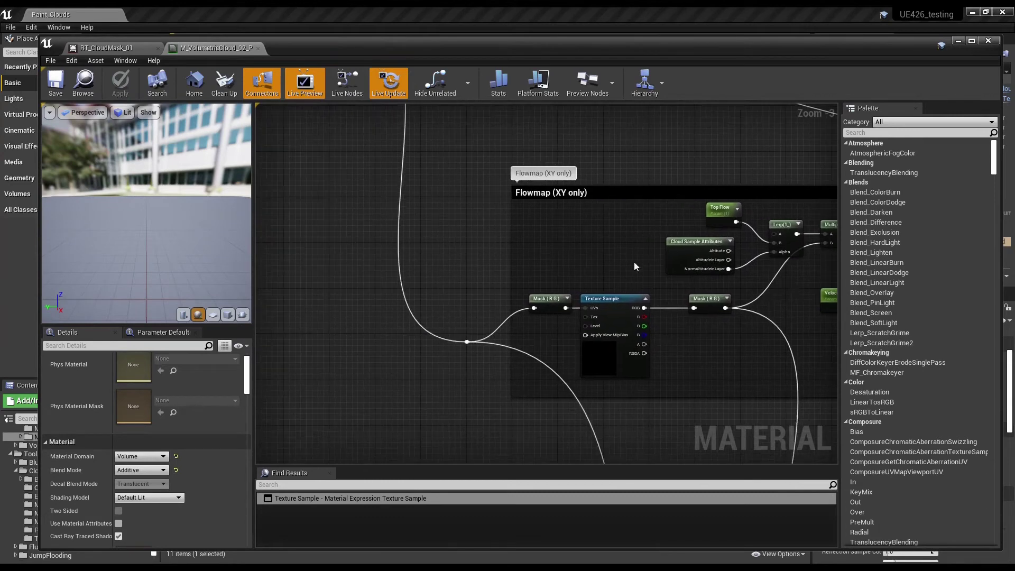
click(592, 364)
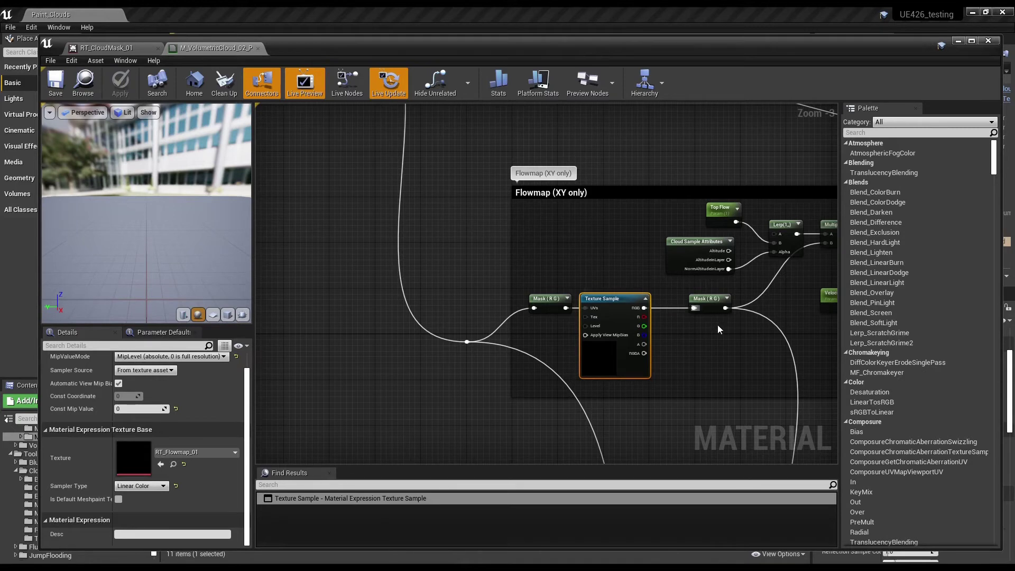
right_drag(722, 333, 491, 349)
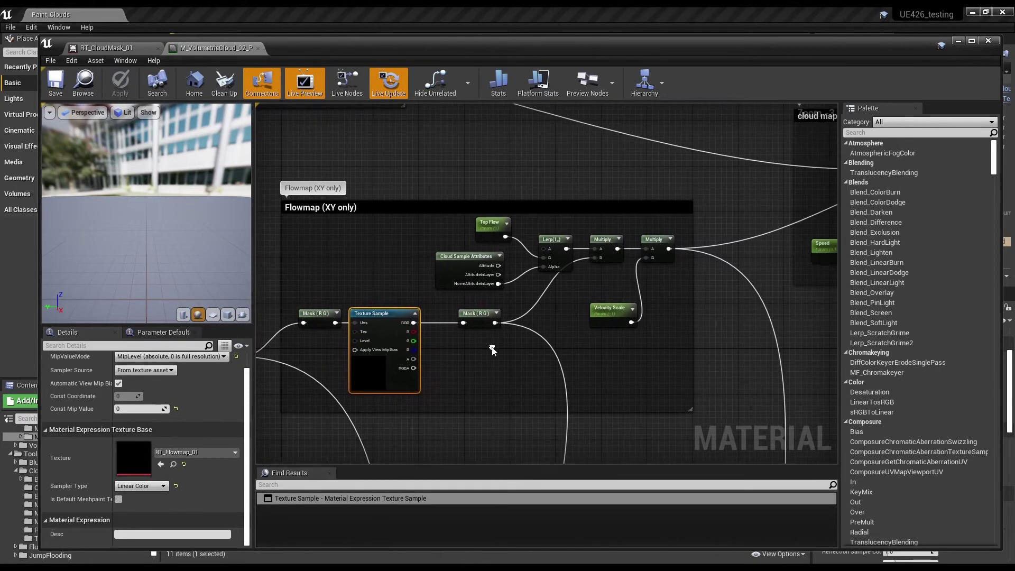
click(472, 317)
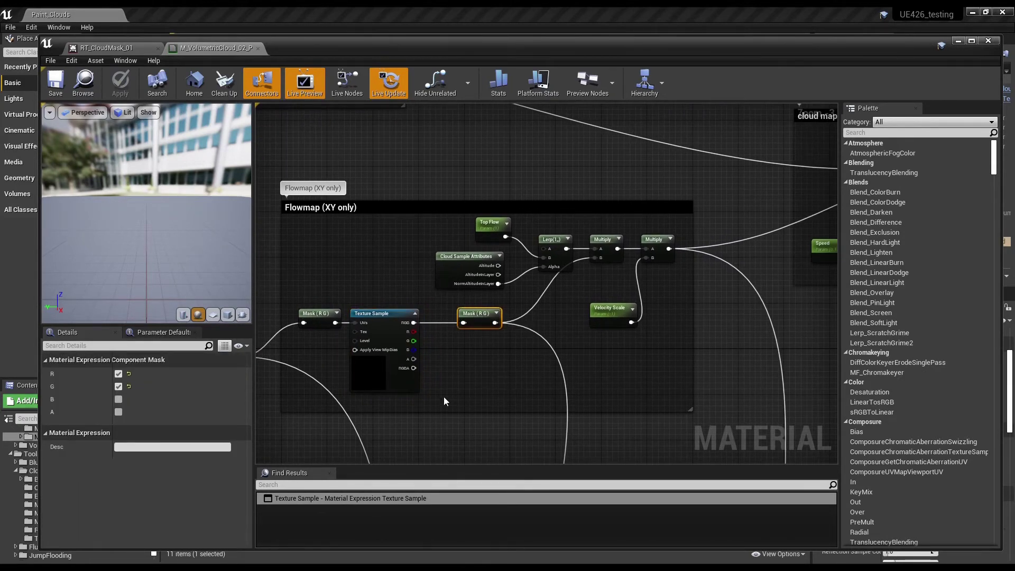
click(119, 387)
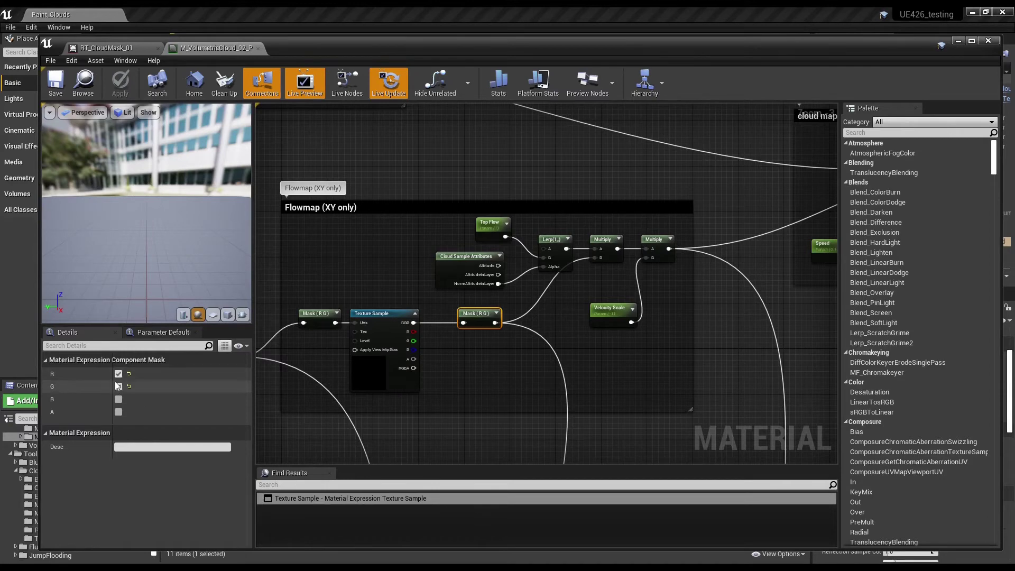
click(119, 386)
right_drag(607, 175, 627, 344)
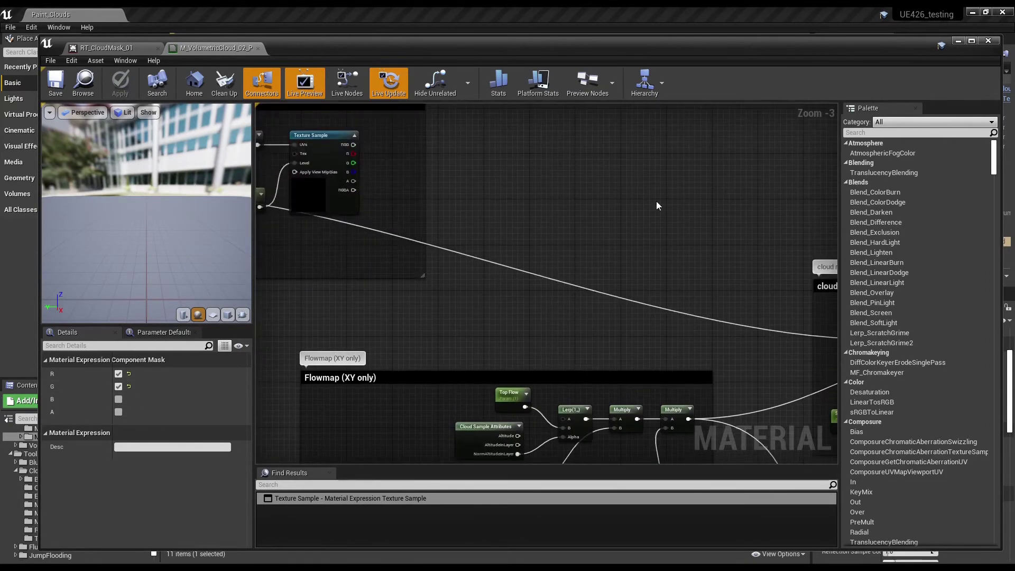
right_drag(701, 179, 669, 346)
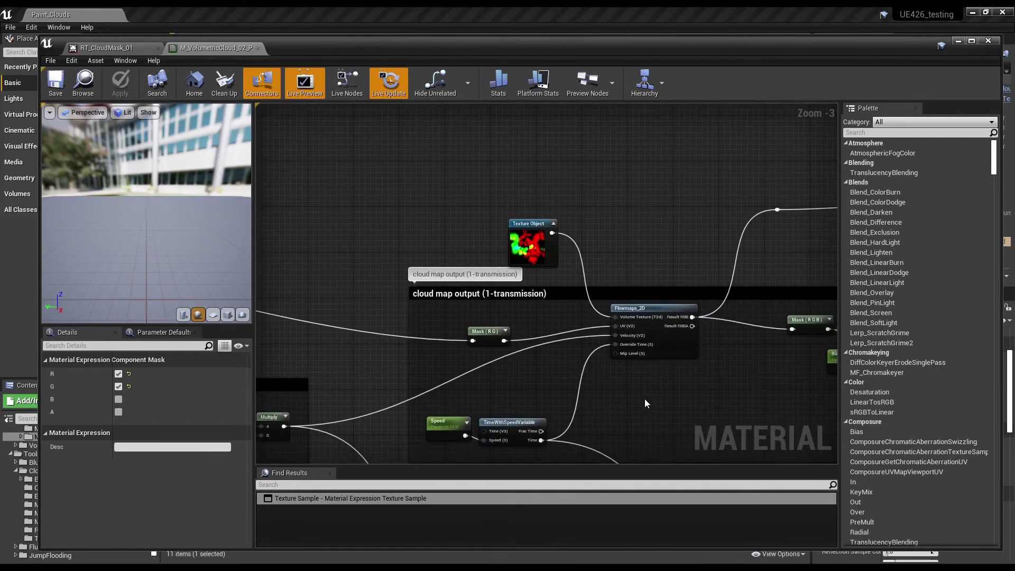
Select the Texture Object feeding Flowmaps_2D to confirm it uses T_CloudMask_01_Storm
right_drag(645, 404, 589, 322)
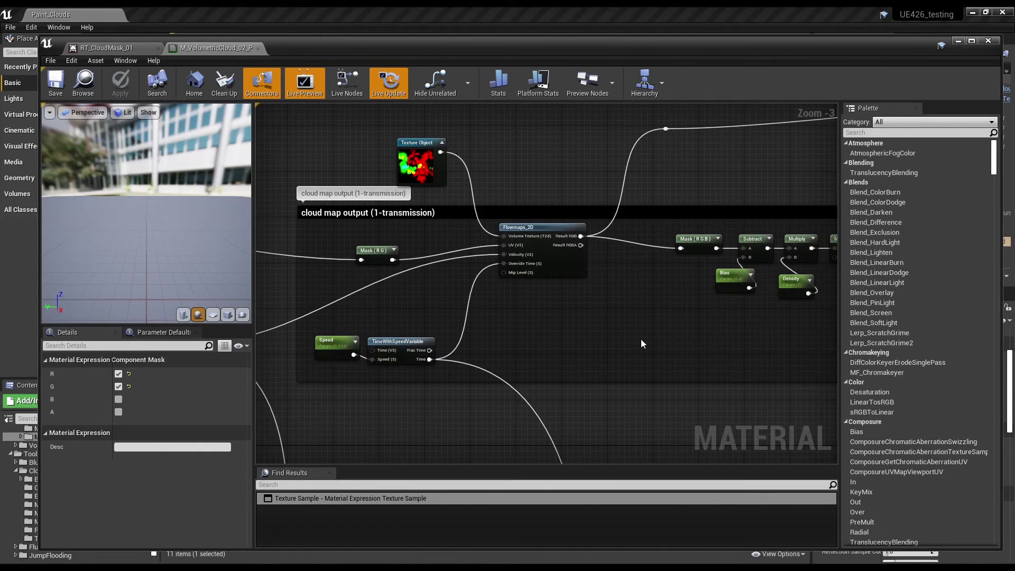
click(417, 165)
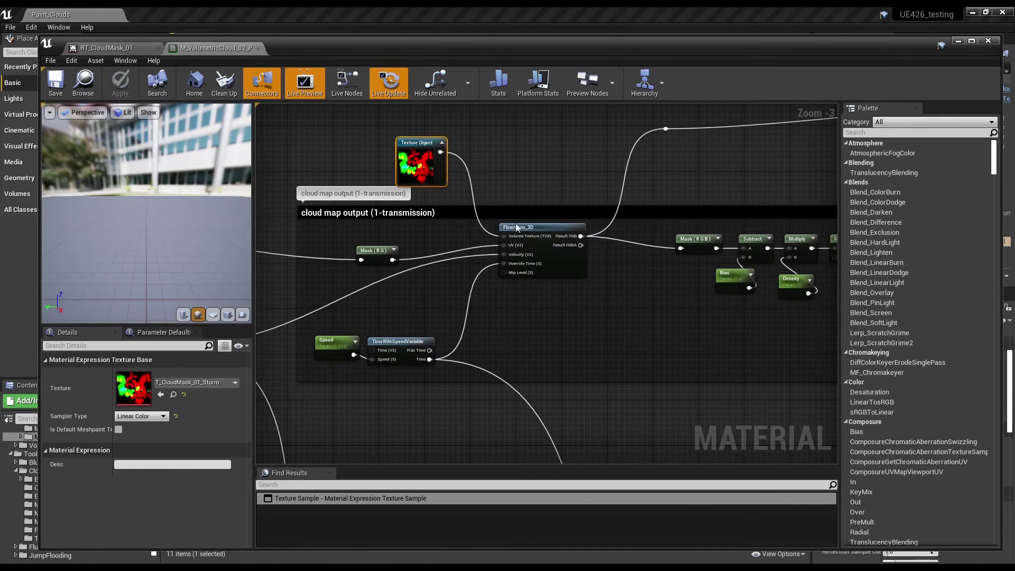
right_drag(597, 339, 684, 355)
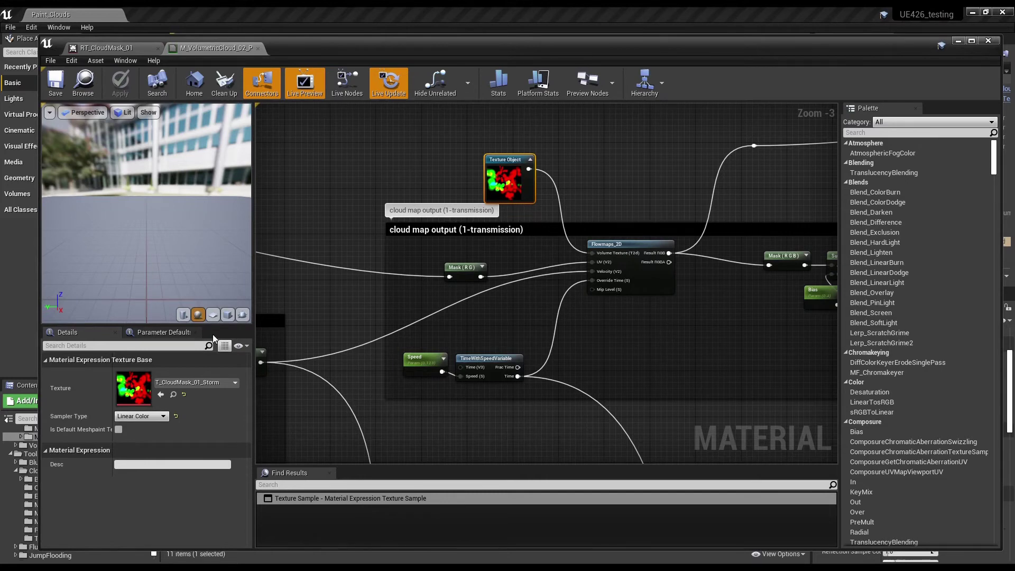
Open T_CloudMask_01_Storm and view only its red channel by hiding alpha, blue and green
double_click(134, 394)
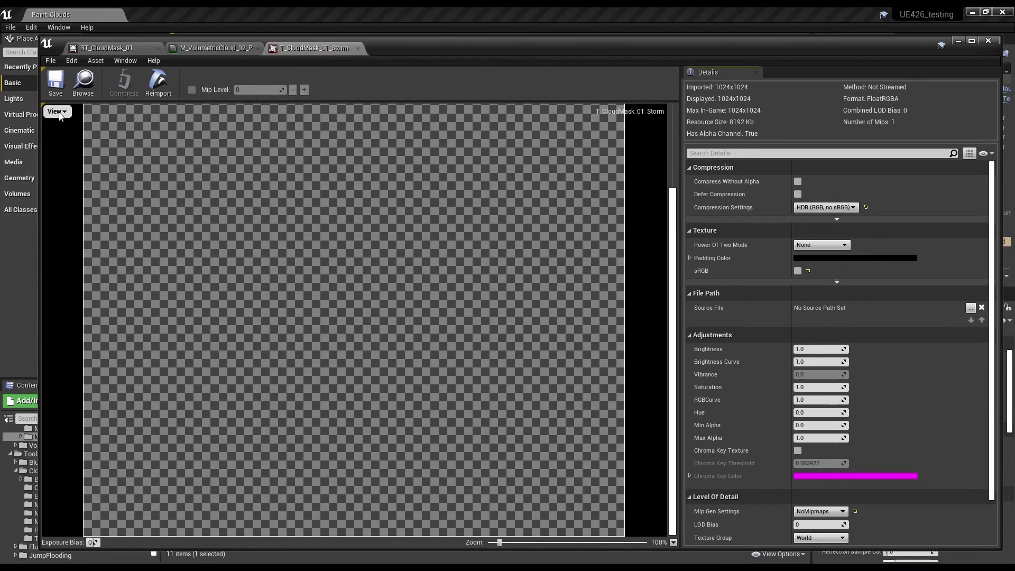
click(60, 113)
click(76, 169)
scroll(317, 280, down, 3)
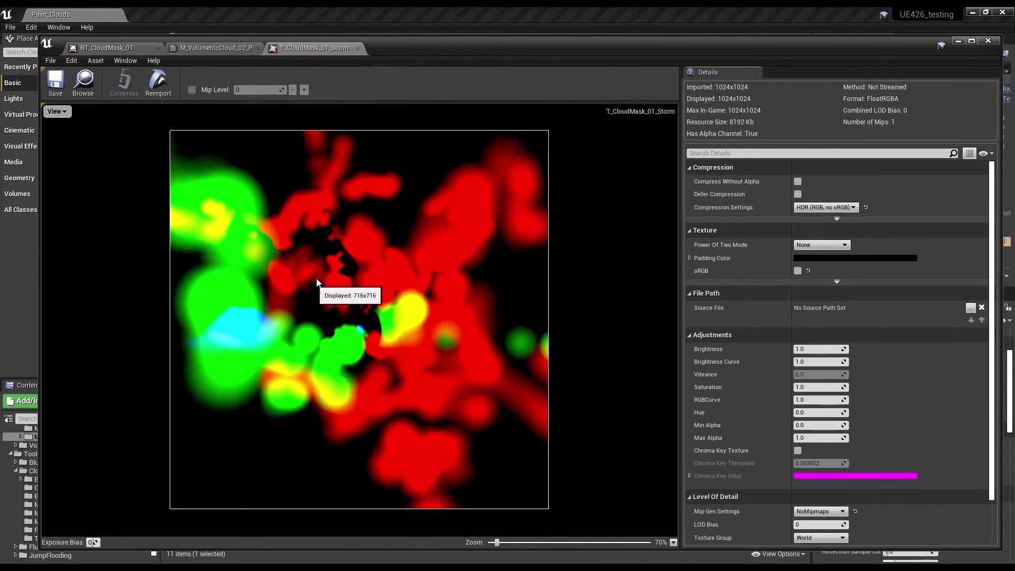
click(58, 113)
click(72, 159)
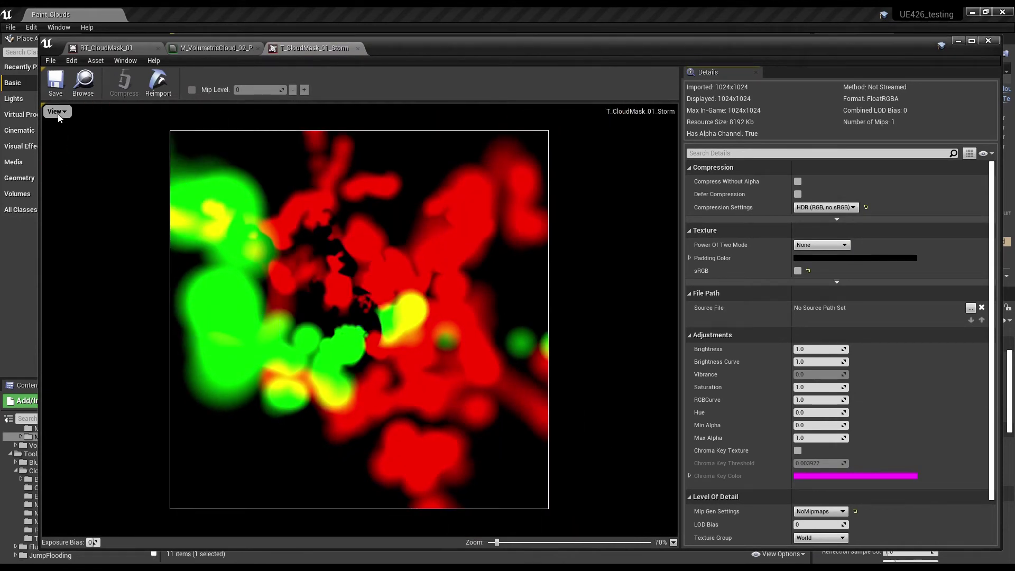
click(59, 114)
click(66, 147)
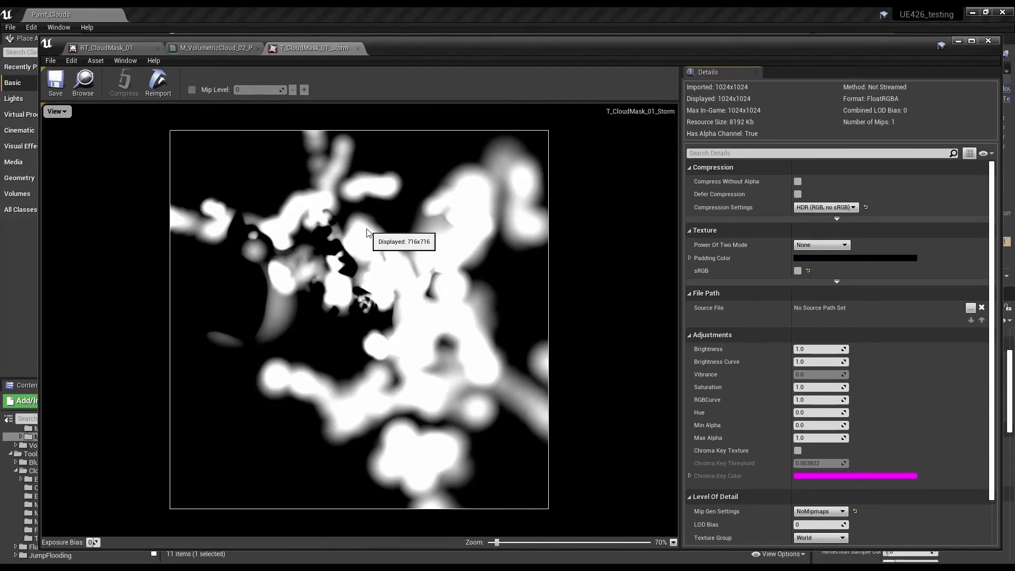
Move the texture window aside to check the level's clouds, then bring it back
drag(723, 41, 760, 449)
mouse_move(521, 226)
right_down()
mouse_move(523, 275)
mouse_move(520, 211)
right_up()
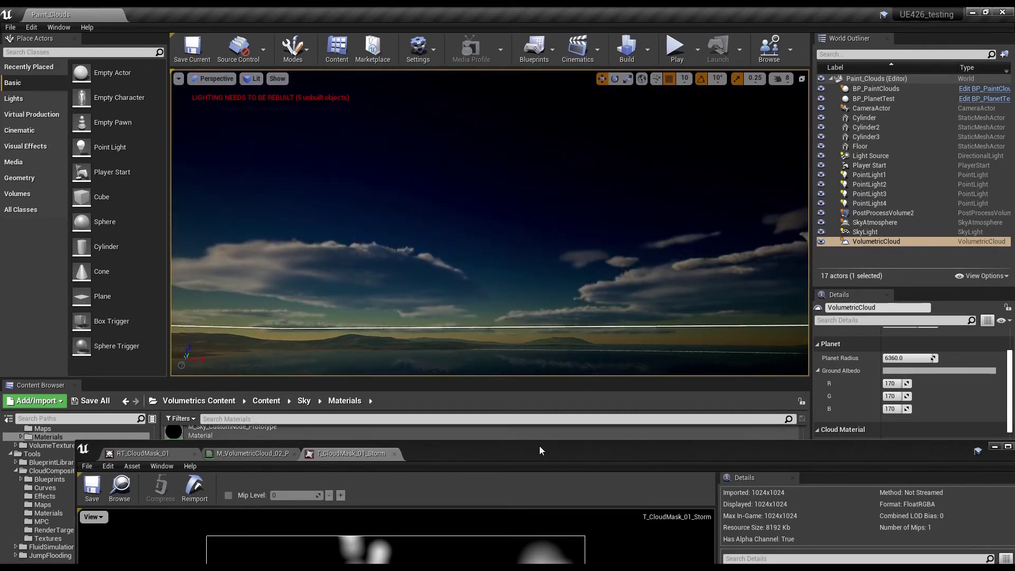
drag(539, 445, 563, 95)
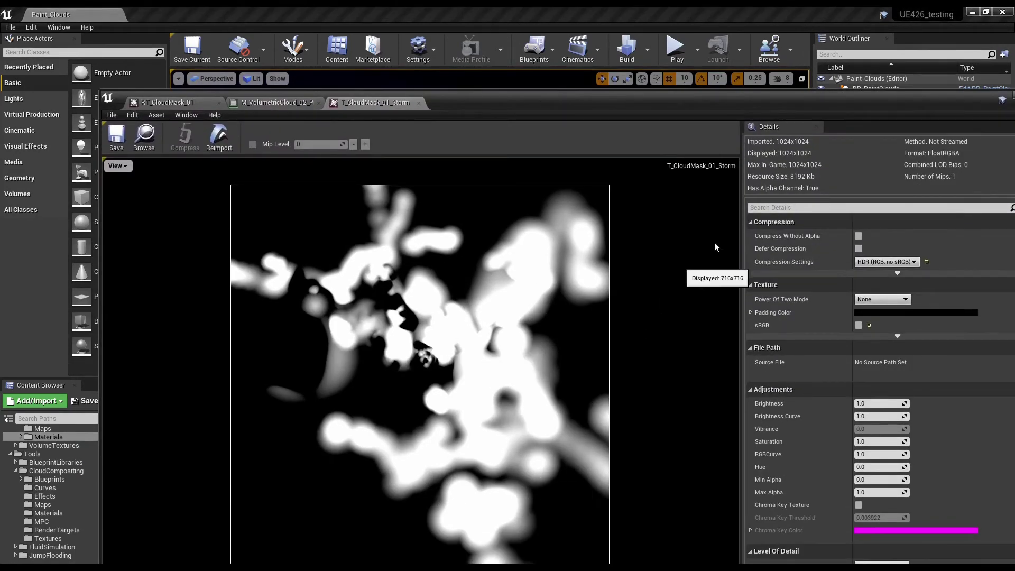
Rearrange the material window to reveal the render target assets in the Content Browser
click(264, 107)
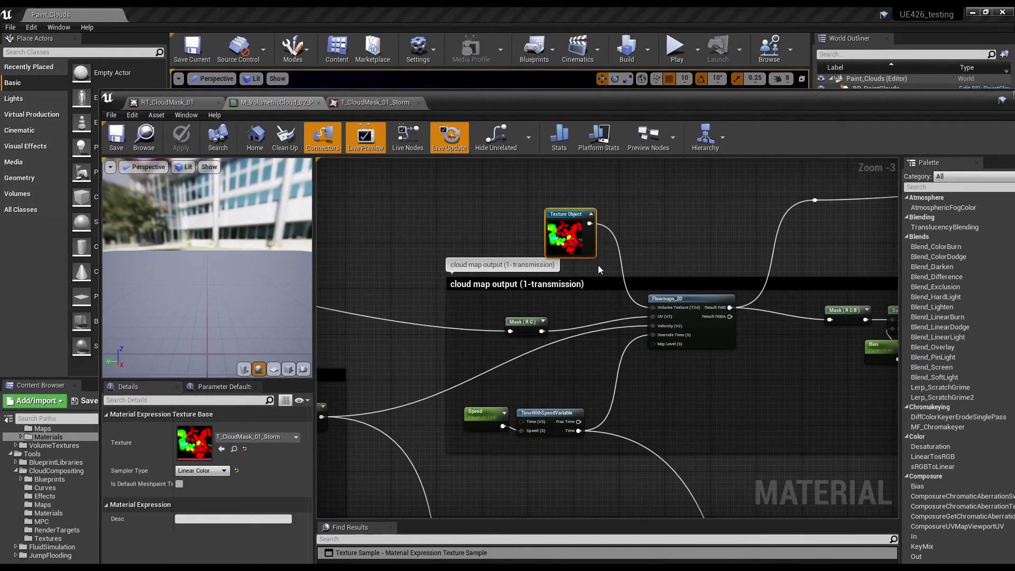
drag(545, 115, 651, 63)
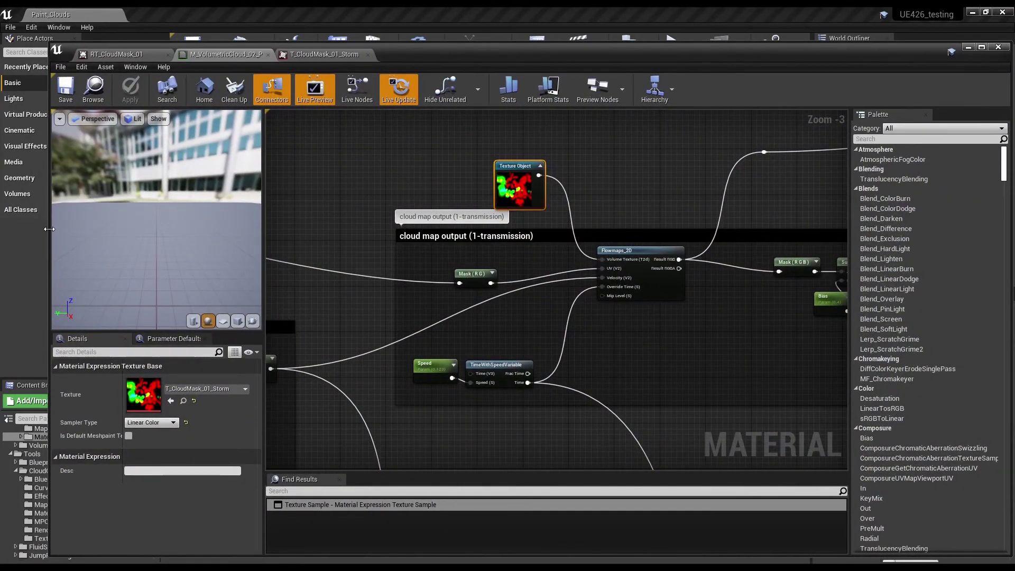
drag(49, 229, 246, 244)
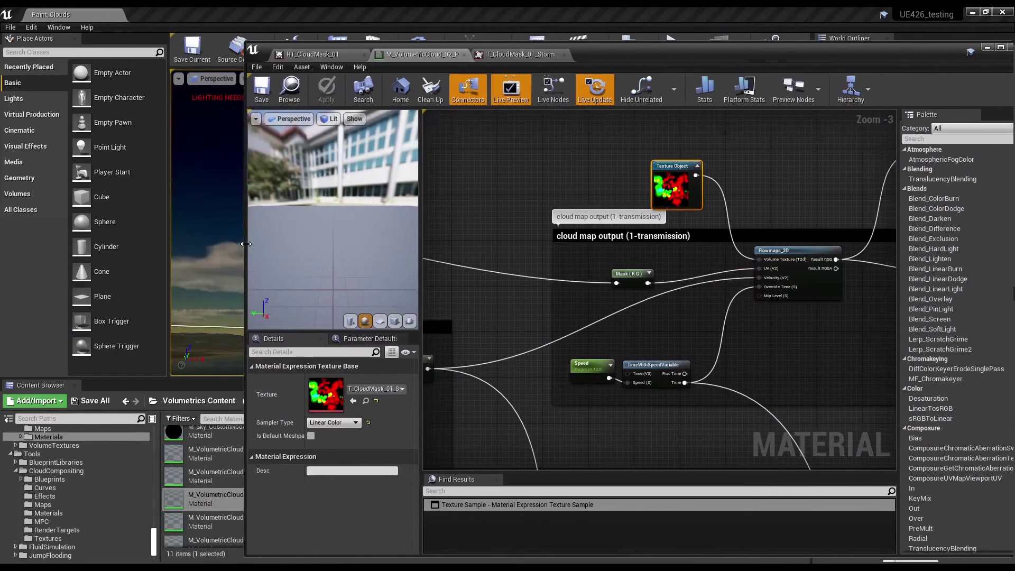
click(55, 530)
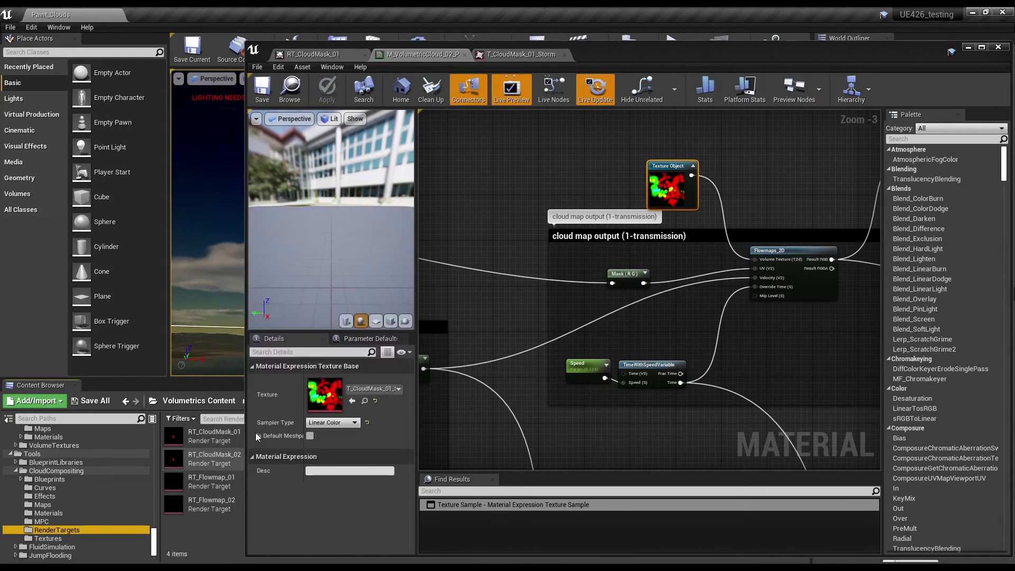
Assign RT_CloudMask_01 to the cloud-map Texture Object and apply the material
drag(666, 188, 660, 182)
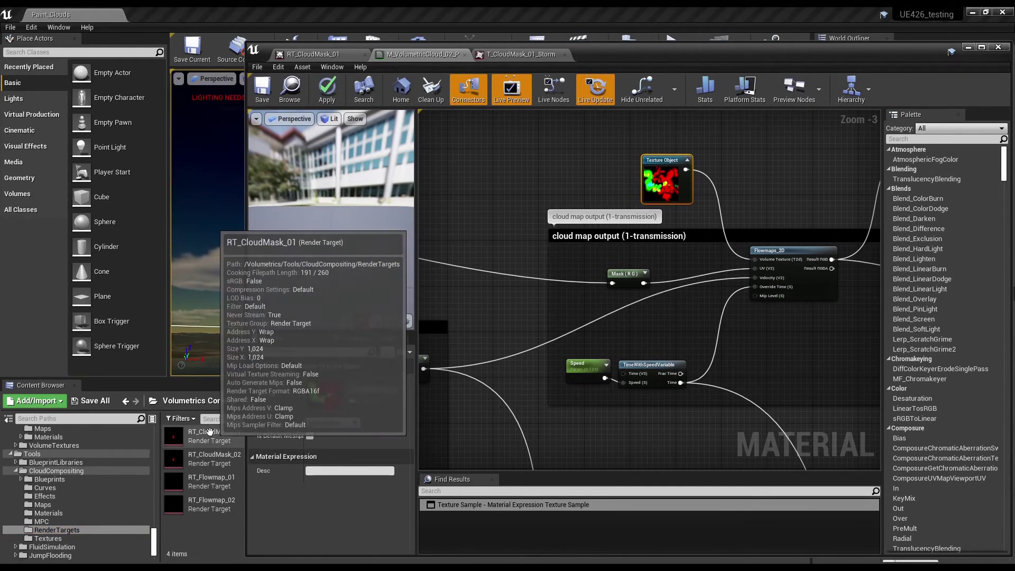
click(210, 432)
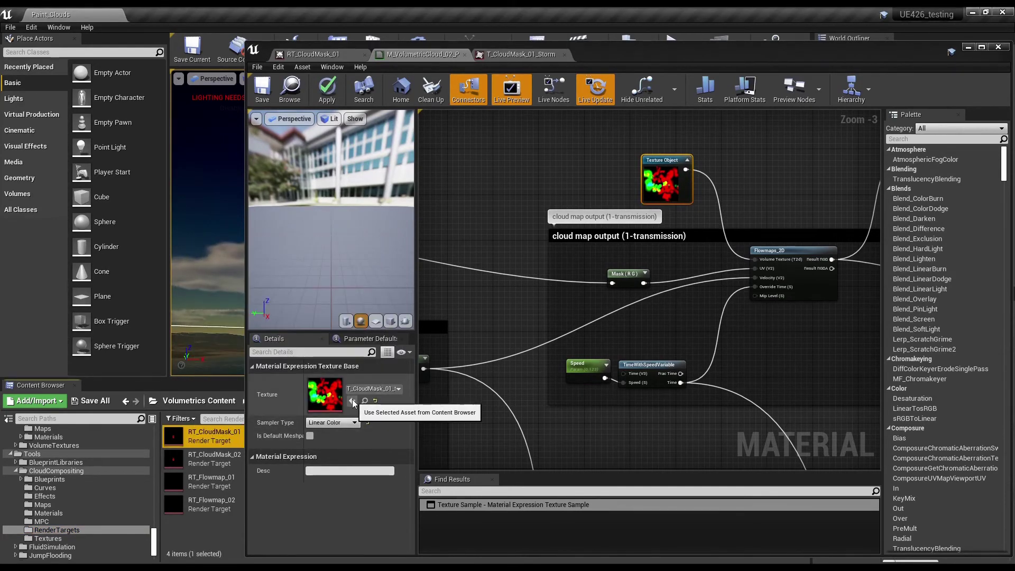
click(353, 401)
click(327, 88)
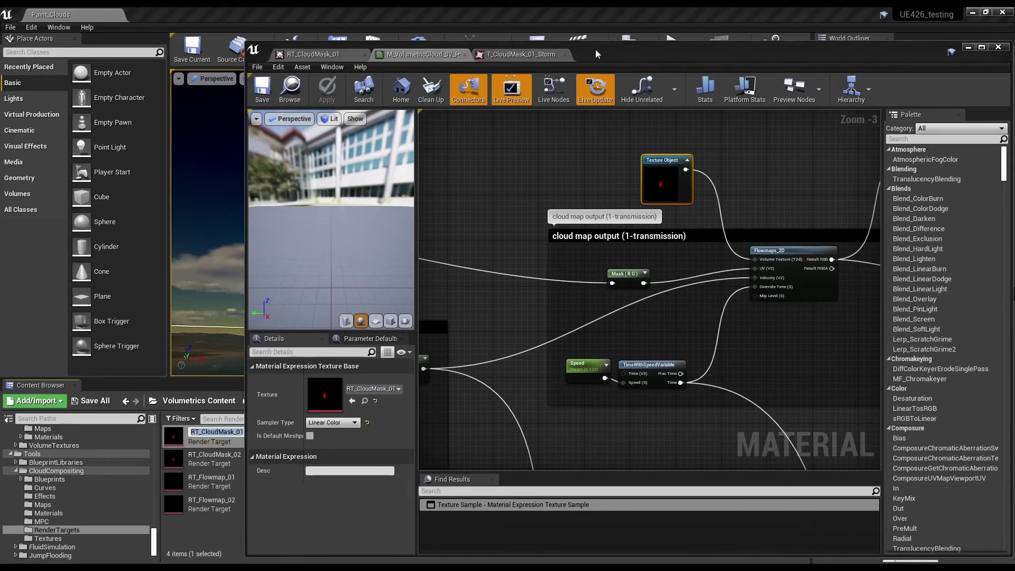
Minimize the material editor and rotate the sun across the sky with Ctrl+L
click(968, 48)
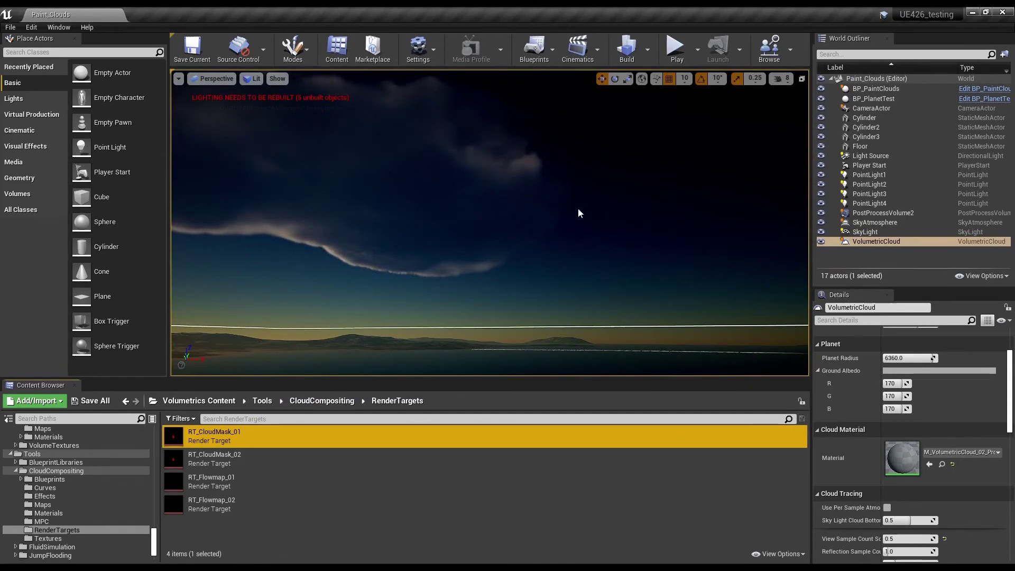
click(615, 207)
key(ctrl+l)
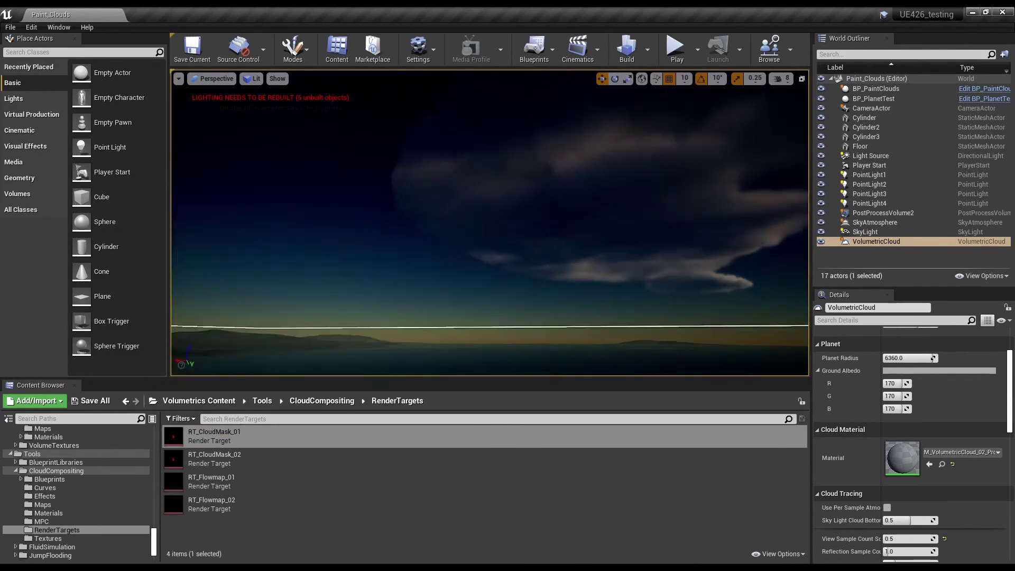
key(ctrl+l)
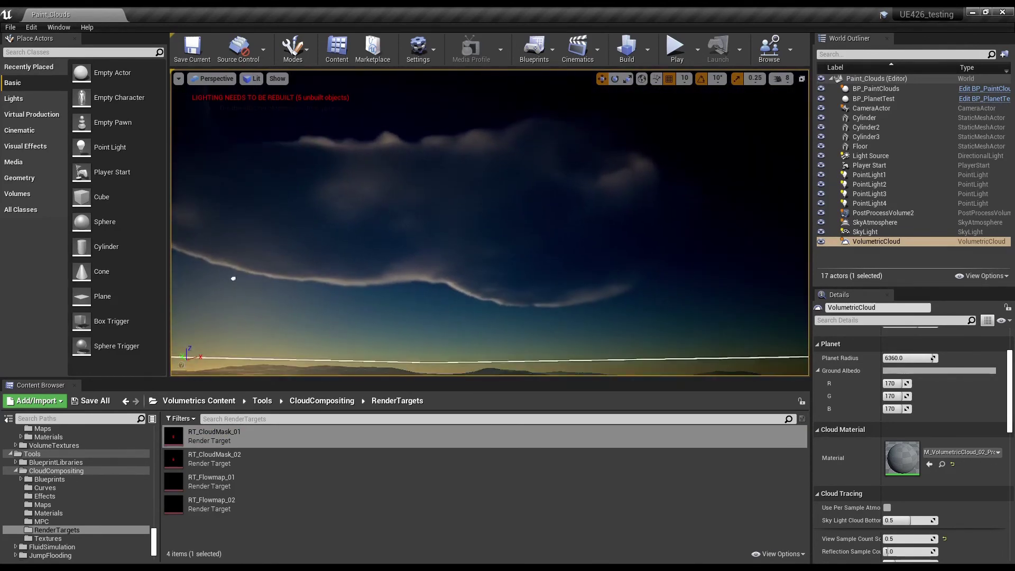
key(ctrl+l)
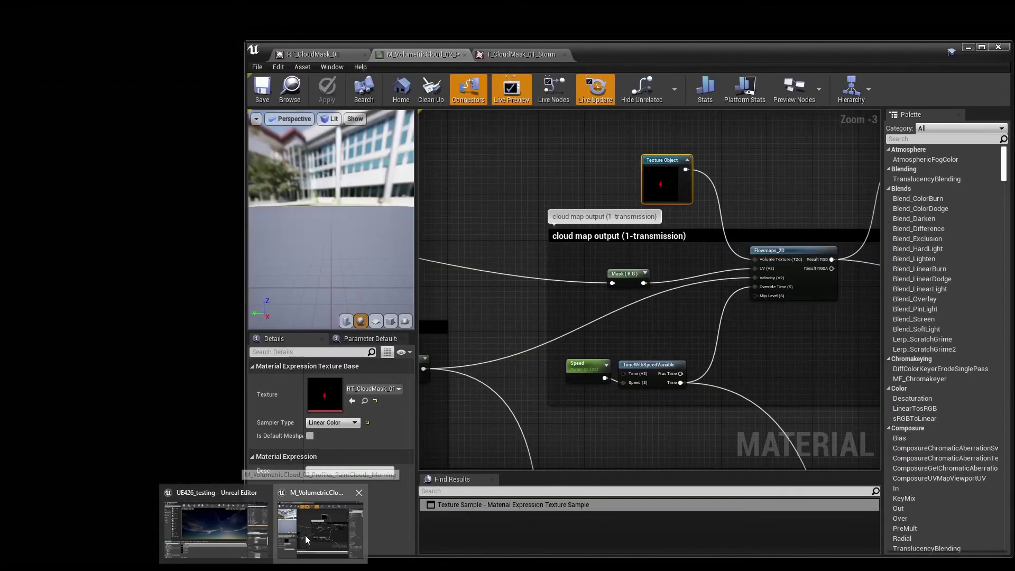
Restore the material editor, view the RT_CloudMask_01 render target, then minimize it again
click(305, 535)
click(312, 53)
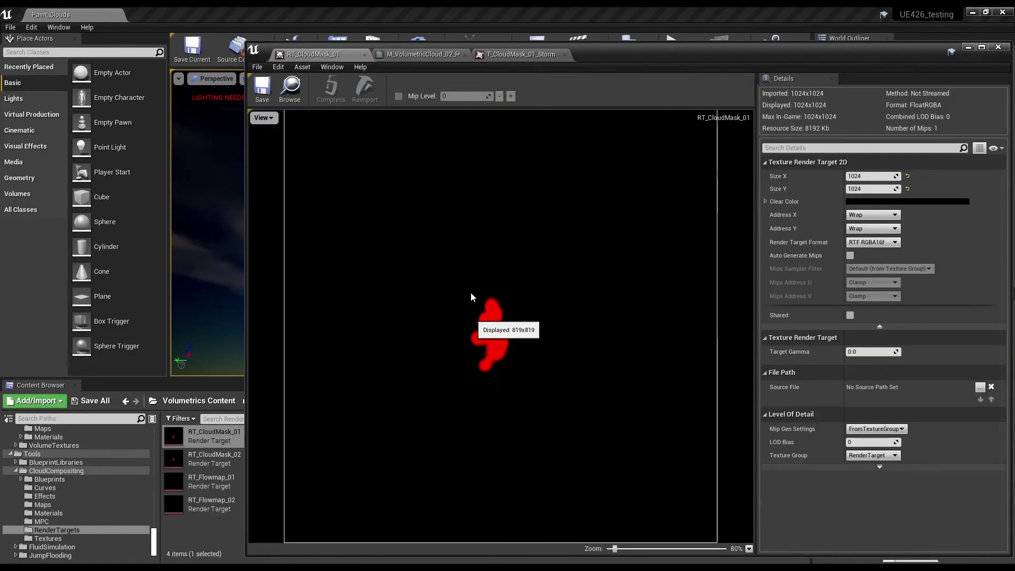
click(967, 48)
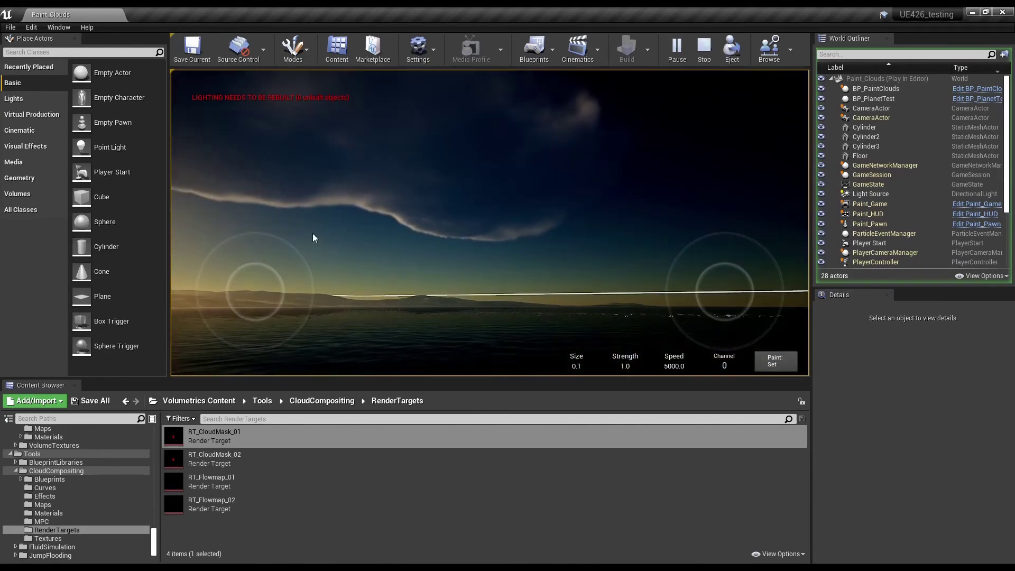
Paint cloud streaks with an enlarged brush, then open RT_CloudMask_01 to inspect the mask
mouse_move(349, 202)
mouse_down()
mouse_move(270, 171)
mouse_move(310, 195)
mouse_move(373, 179)
mouse_move(434, 220)
mouse_move(502, 216)
mouse_up()
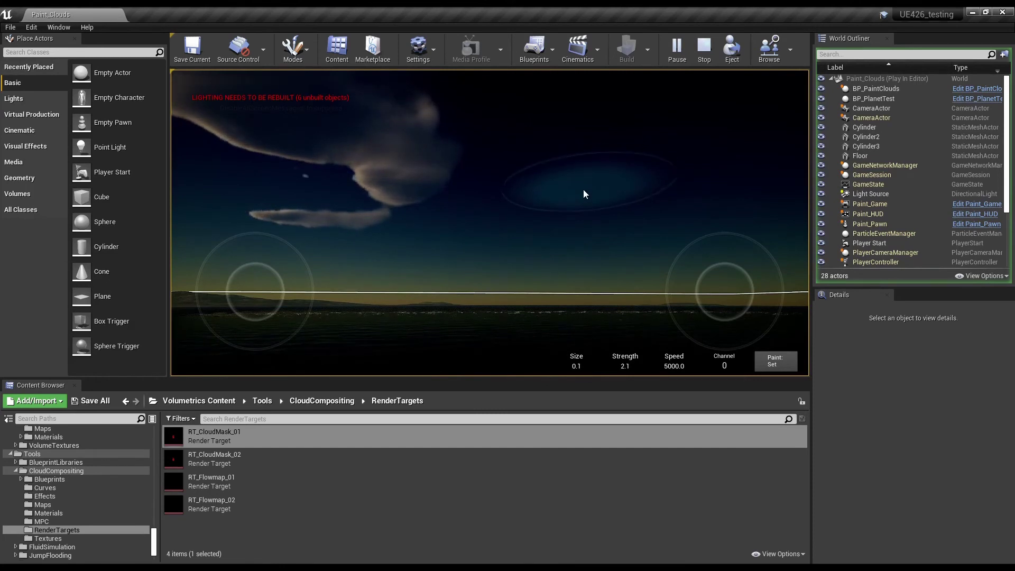
scroll(582, 189, up, 2)
mouse_move(583, 217)
mouse_down()
mouse_move(629, 236)
mouse_move(688, 224)
mouse_move(704, 162)
mouse_move(582, 175)
mouse_move(511, 216)
mouse_move(426, 234)
mouse_move(282, 225)
mouse_move(296, 214)
mouse_move(577, 233)
mouse_up()
click(578, 233)
key(shift+F1)
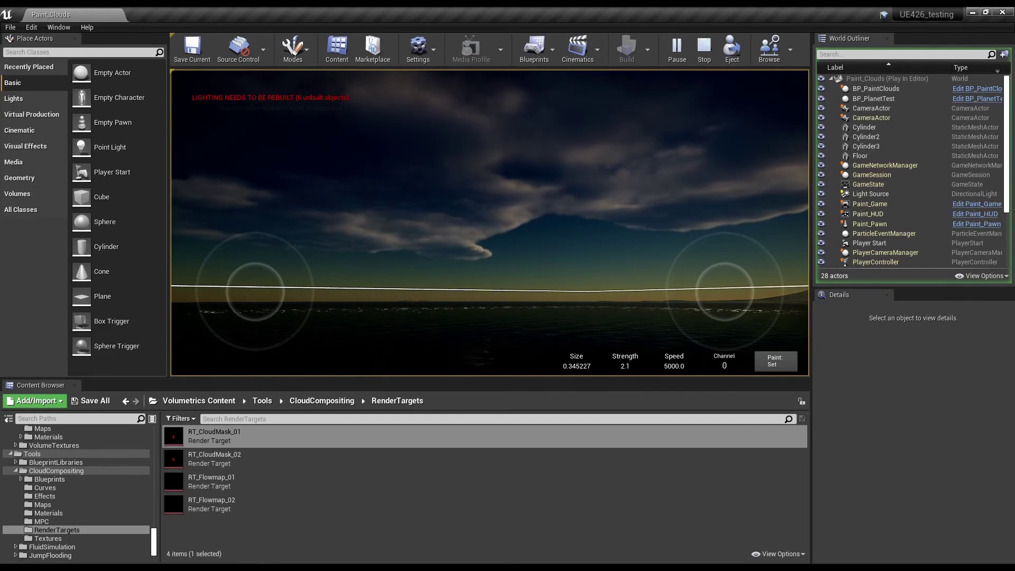
double_click(212, 436)
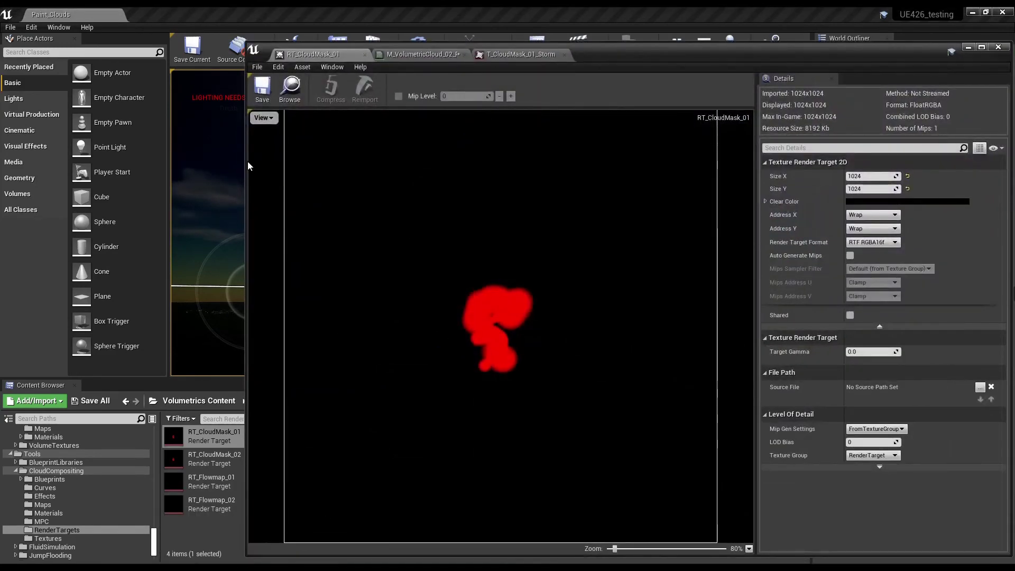
Narrow the RT_CloudMask_01 viewer beside the game and paint another cloud patch into the sky
drag(244, 161, 534, 191)
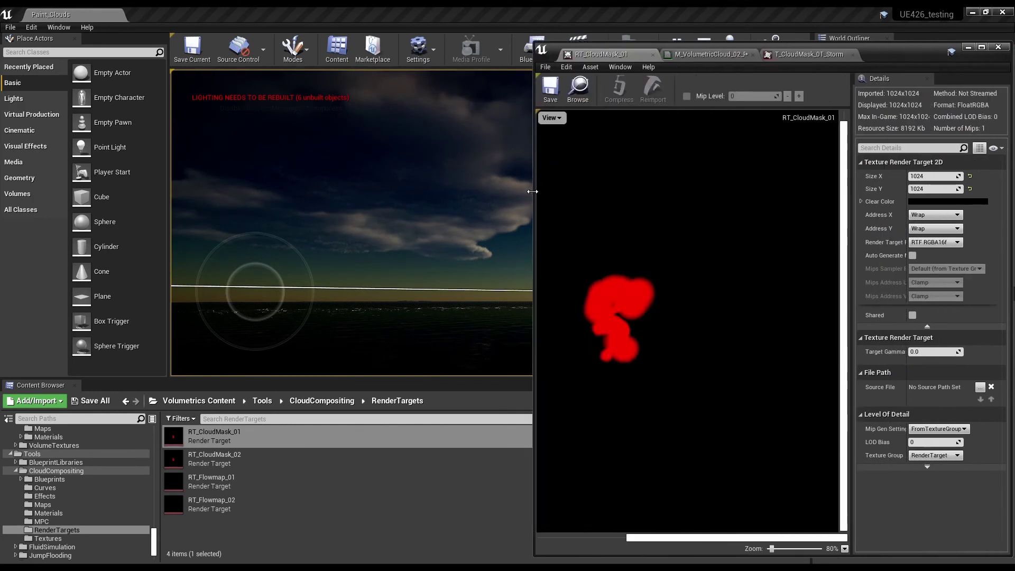
click(386, 185)
click(316, 179)
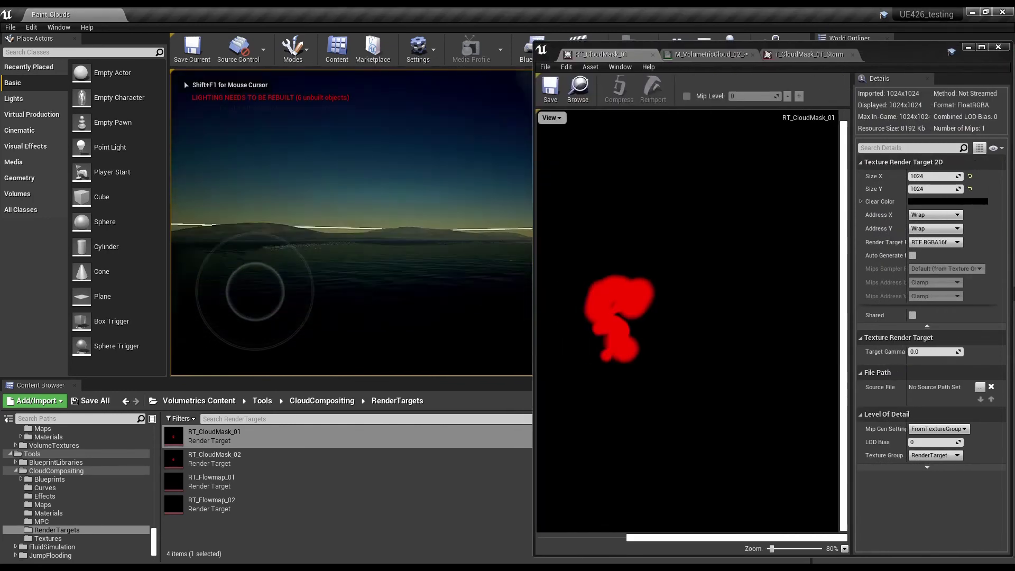
key(shift+F1)
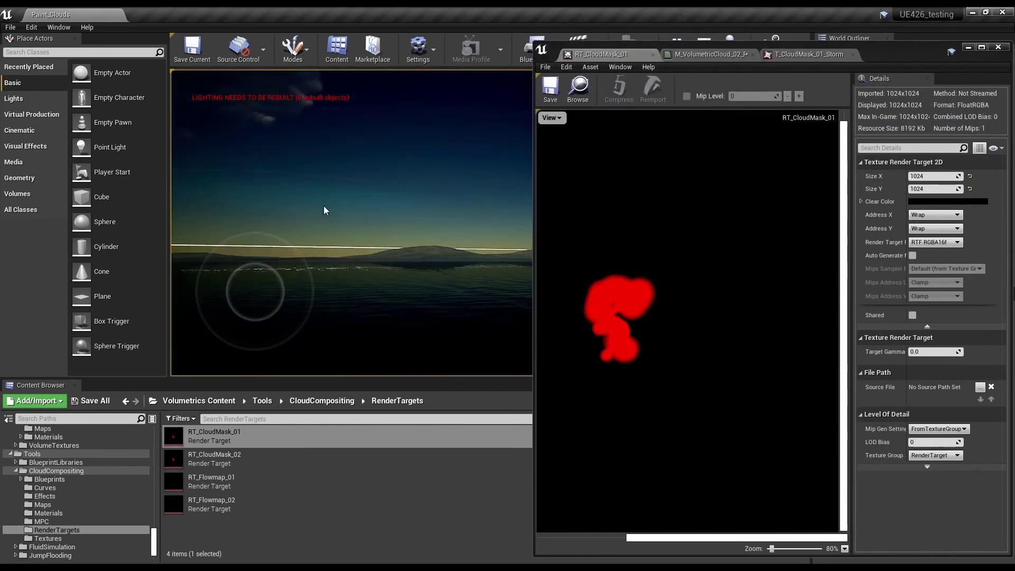
click(343, 206)
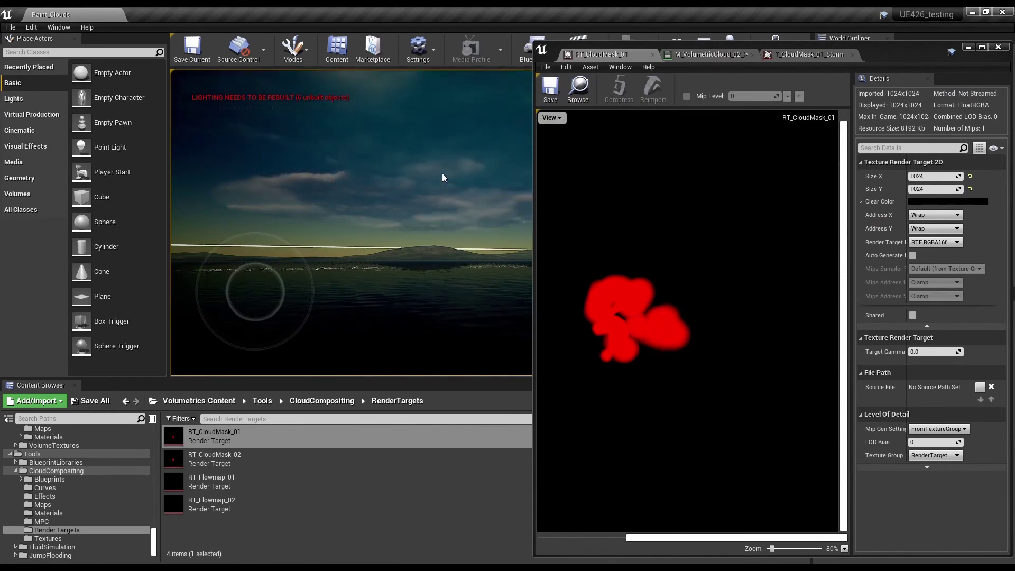
click(296, 200)
key(shift+F1)
click(373, 189)
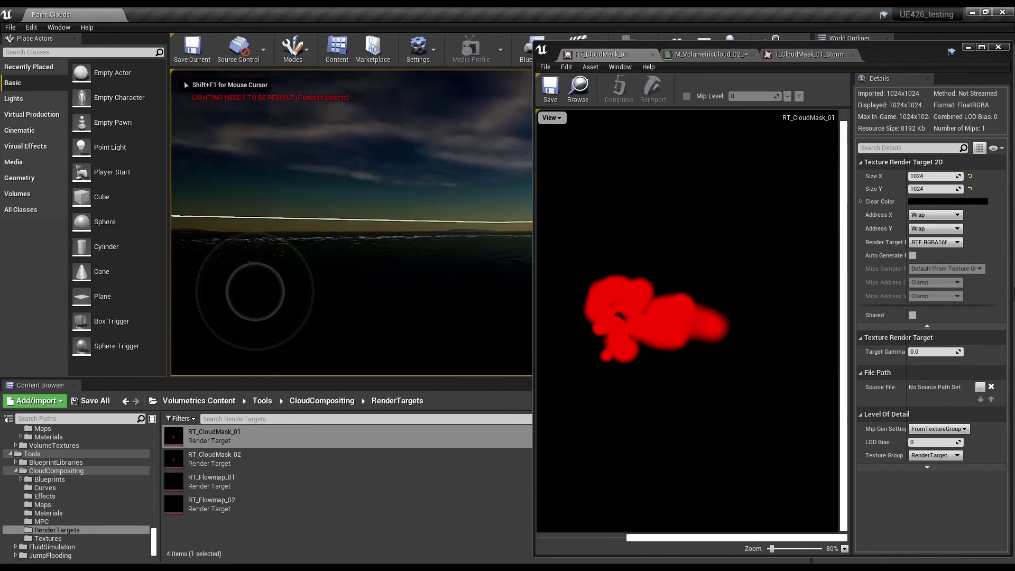
key(shift+F1)
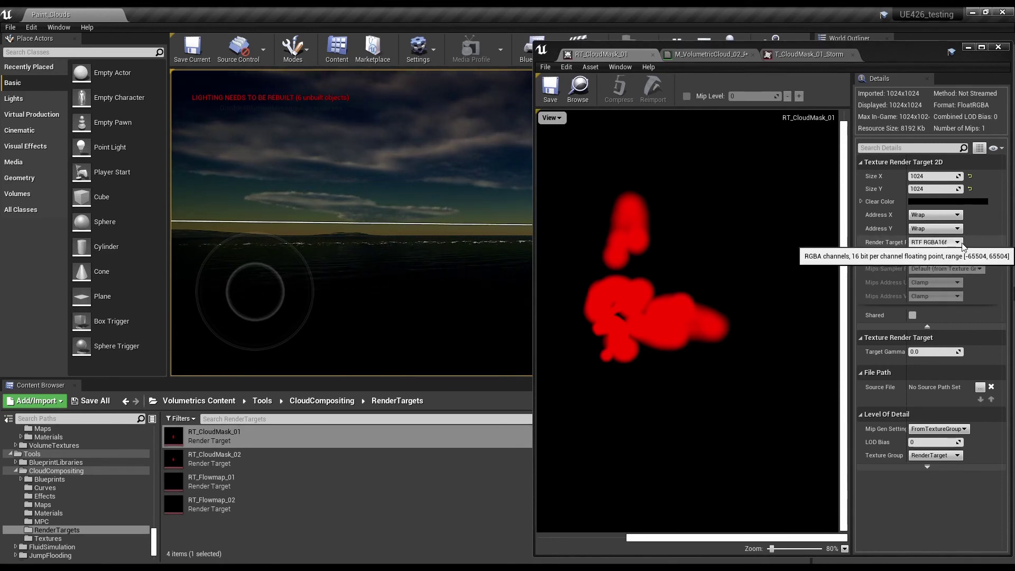
Turn the game camera and paint a new cloud patch on the left of the sky
click(557, 119)
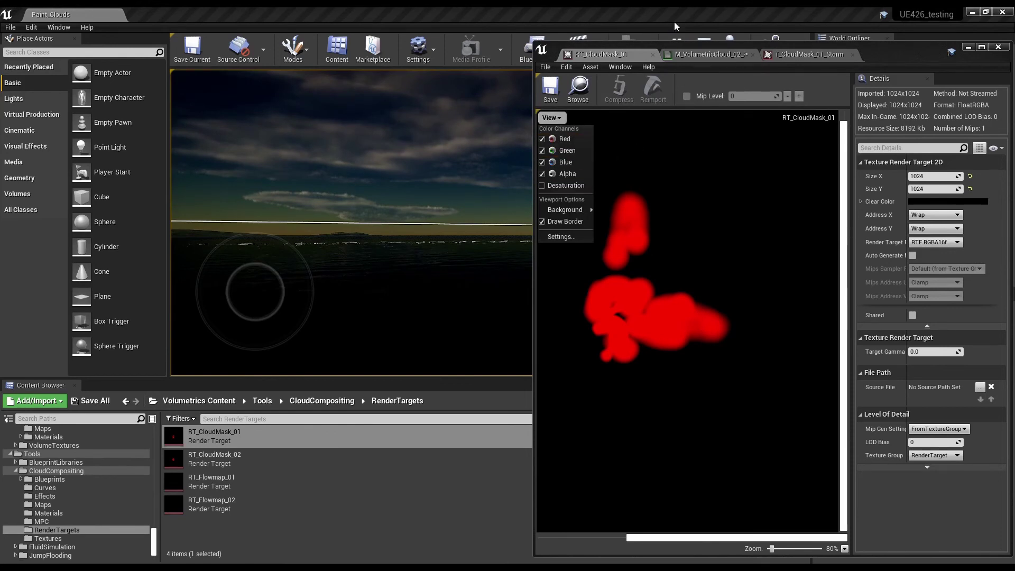
click(637, 7)
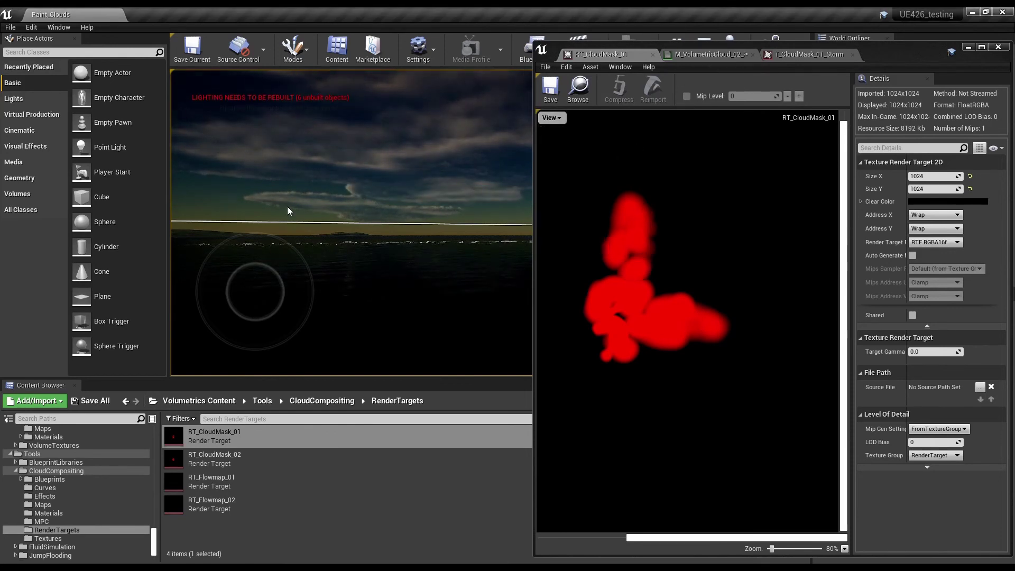
right_drag(356, 159, 239, 194)
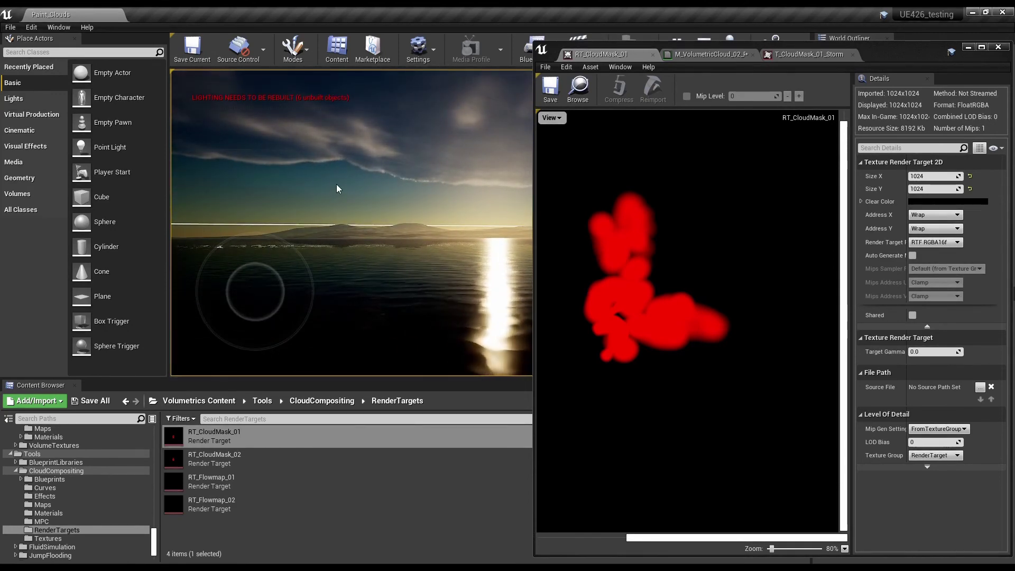
mouse_move(363, 179)
mouse_down()
mouse_move(442, 198)
mouse_move(332, 219)
mouse_move(270, 207)
mouse_move(265, 190)
mouse_move(346, 202)
mouse_move(491, 196)
mouse_move(365, 196)
mouse_move(259, 167)
mouse_up()
right_drag(184, 81, 303, 178)
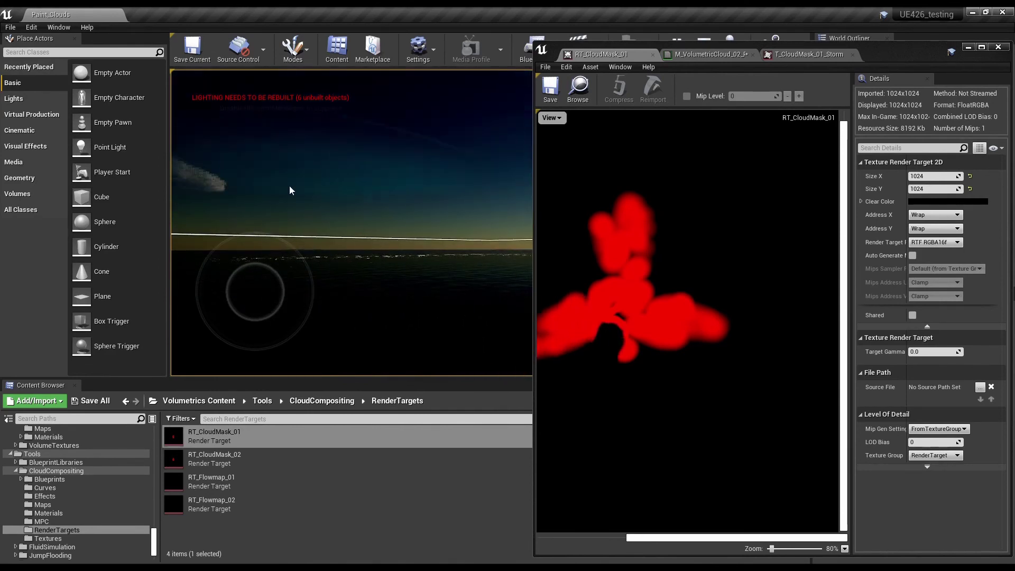
click(306, 169)
key(shift+F1)
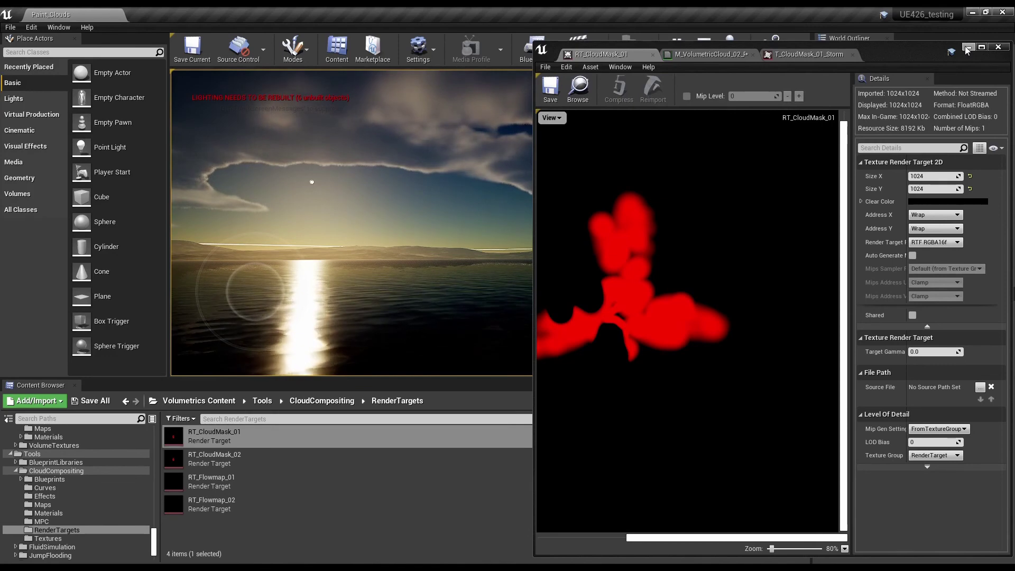
Switch to the M_VolumetricCloud_02 graph and shift the editor window toward the centre
click(708, 54)
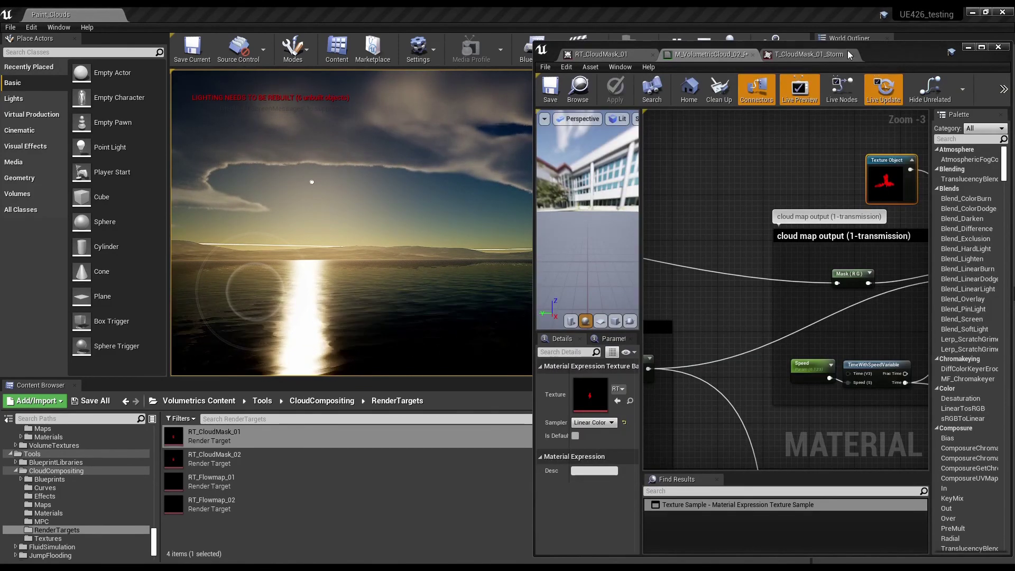
drag(886, 55, 643, 39)
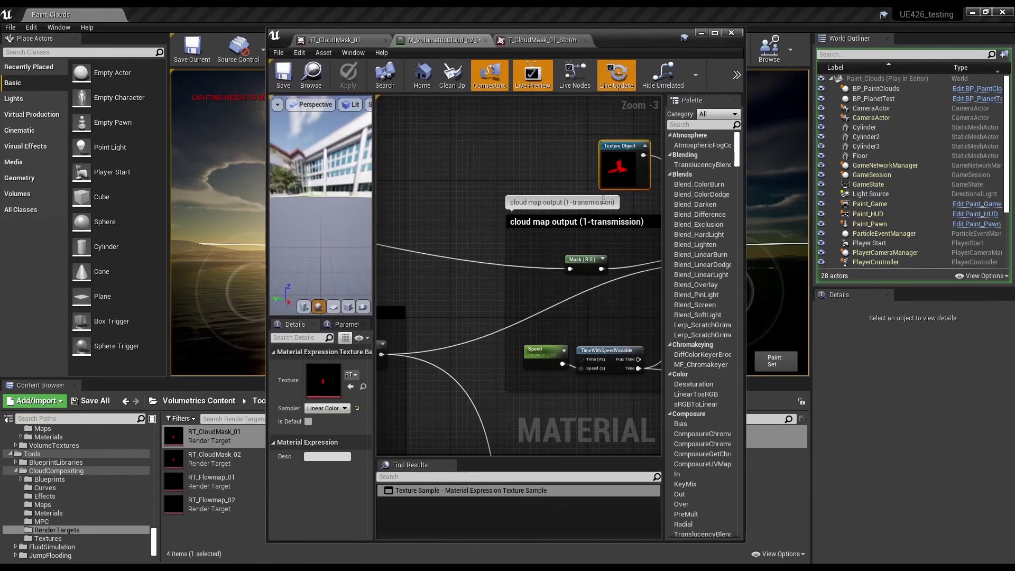